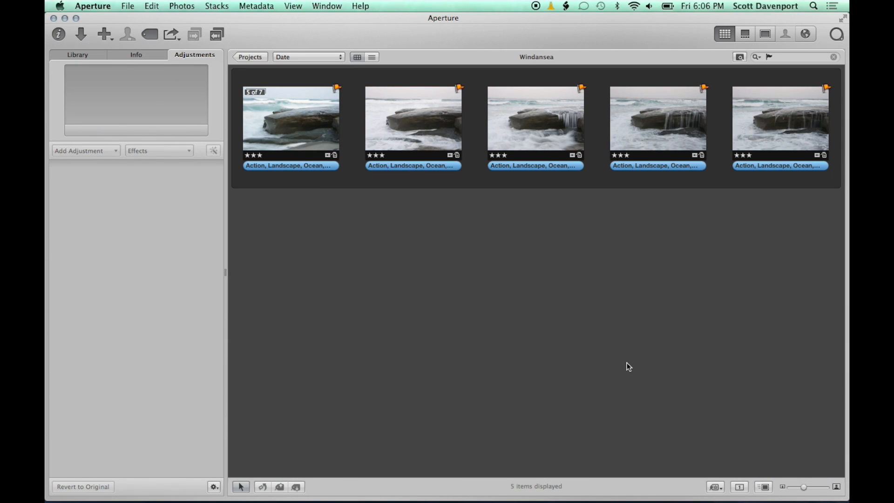
Step: Enlarge the thumbnails, select all five Windansea rock photos and send them as layers of one file to Perfect Photo Suite 8
{"action": "left_click_drag", "start_coordinate": [803, 485], "coordinate": [814, 486]}
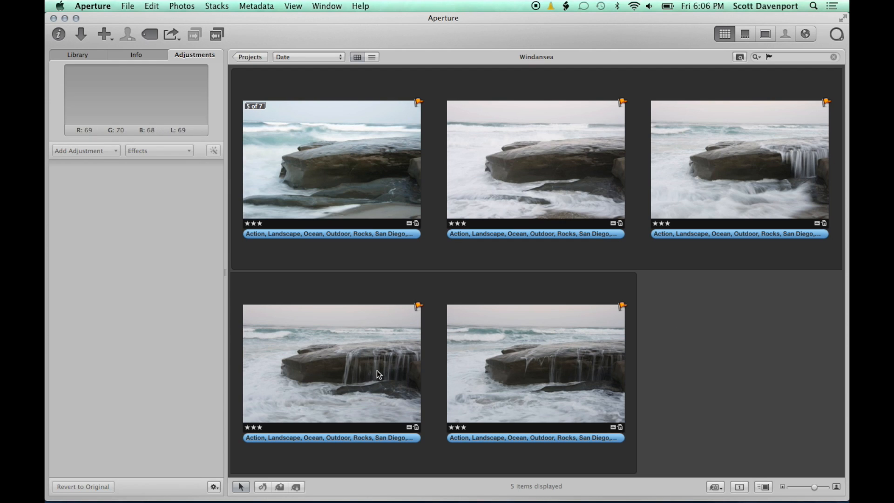
{"action": "left_click", "coordinate": [353, 170]}
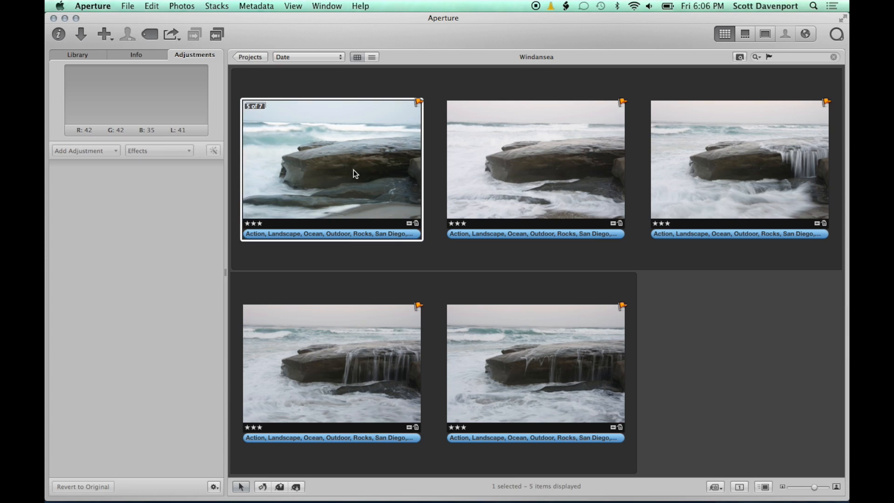
{"action": "key", "text": "shift+Right"}
{"action": "key", "text": "shift+Right"}
{"action": "key", "text": "shift+Right"}
{"action": "key", "text": "shift+Right"}
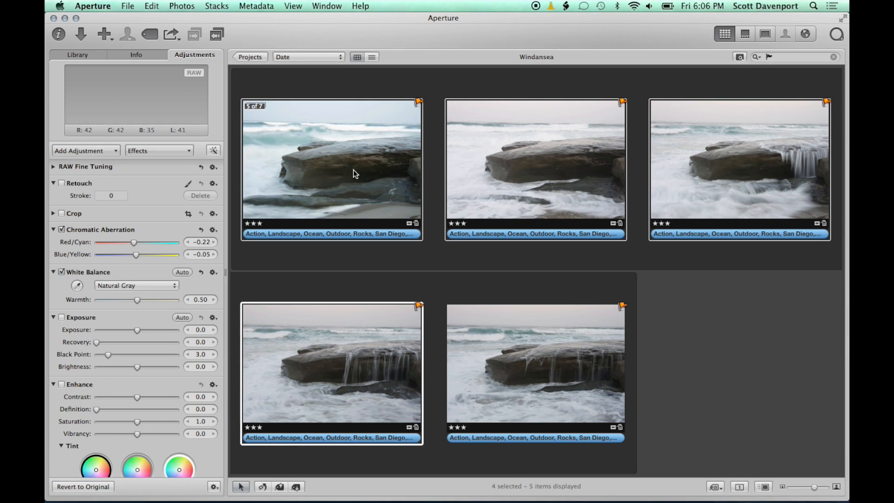
{"action": "key", "text": "super+shift+o"}
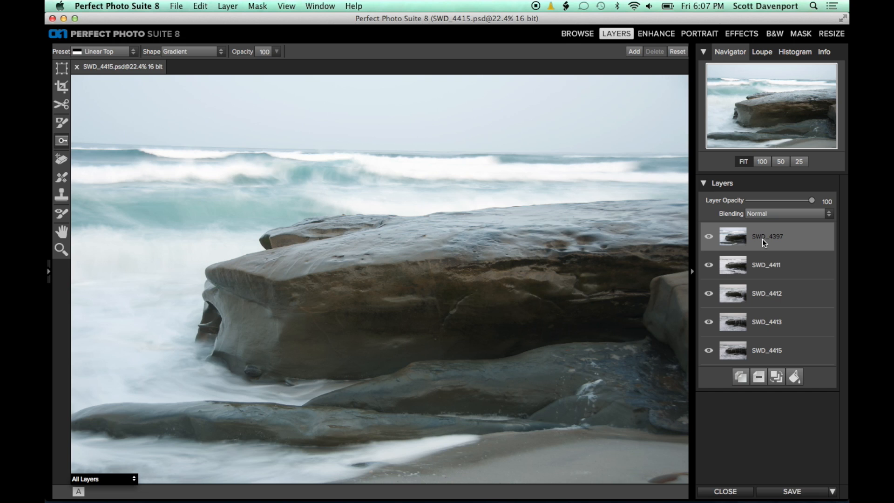
Step: Compare SWD_4397 with the layer below, then mask it with a linear gradient that hides its foreground beneath the main rock
{"action": "left_click", "coordinate": [709, 237]}
{"action": "left_click", "coordinate": [709, 237]}
{"action": "left_click", "coordinate": [709, 236]}
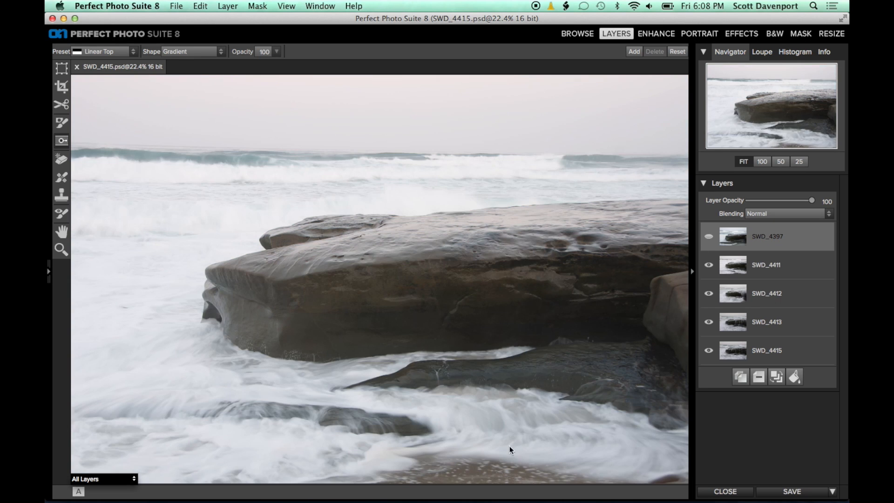
{"action": "left_click", "coordinate": [710, 238]}
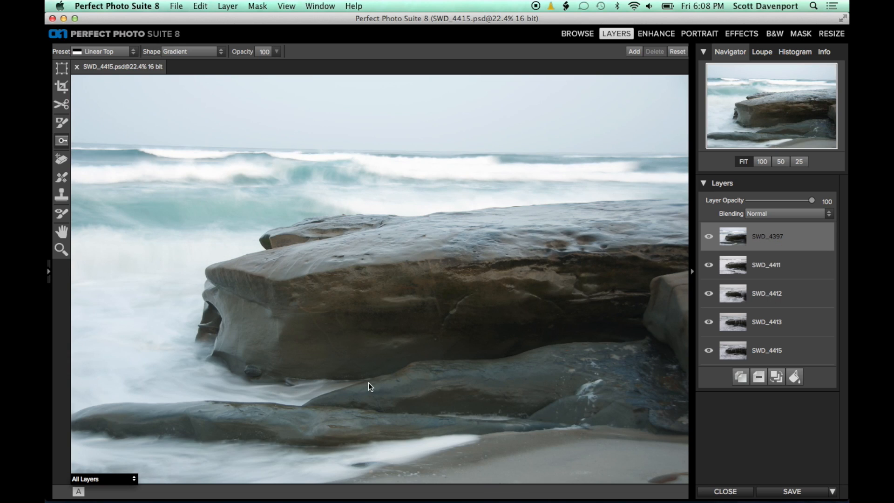
{"action": "left_click", "coordinate": [62, 123]}
{"action": "left_click", "coordinate": [62, 140]}
{"action": "left_click", "coordinate": [416, 390]}
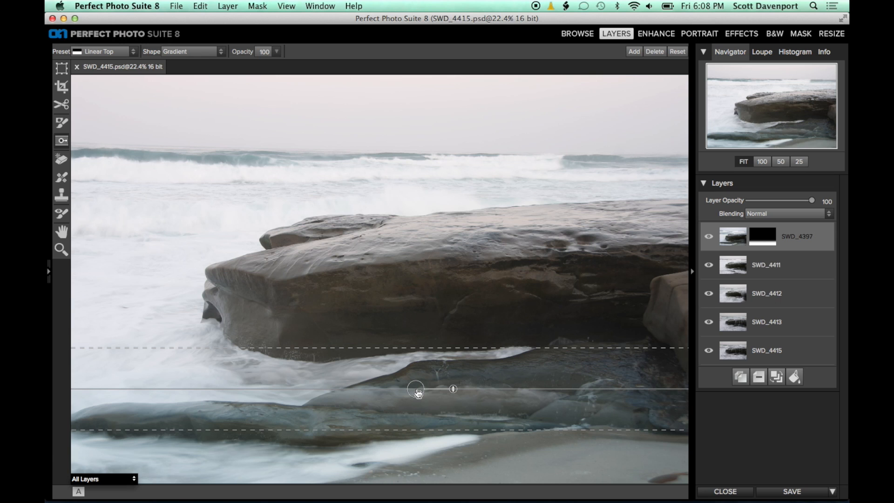
{"action": "left_click_drag", "start_coordinate": [453, 389], "coordinate": [370, 386]}
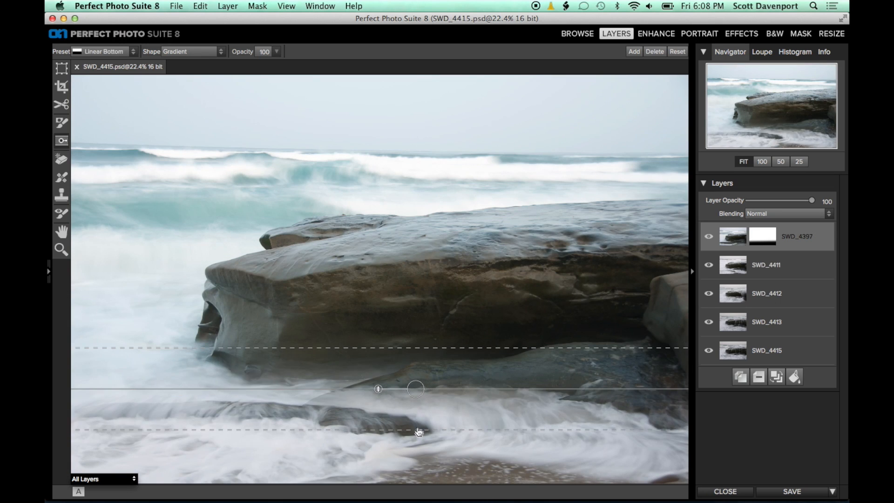
Step: Adjust the gradient mask's feather, tilt it slightly and move it up along the base of the main rock
{"action": "left_click_drag", "start_coordinate": [419, 430], "coordinate": [421, 451]}
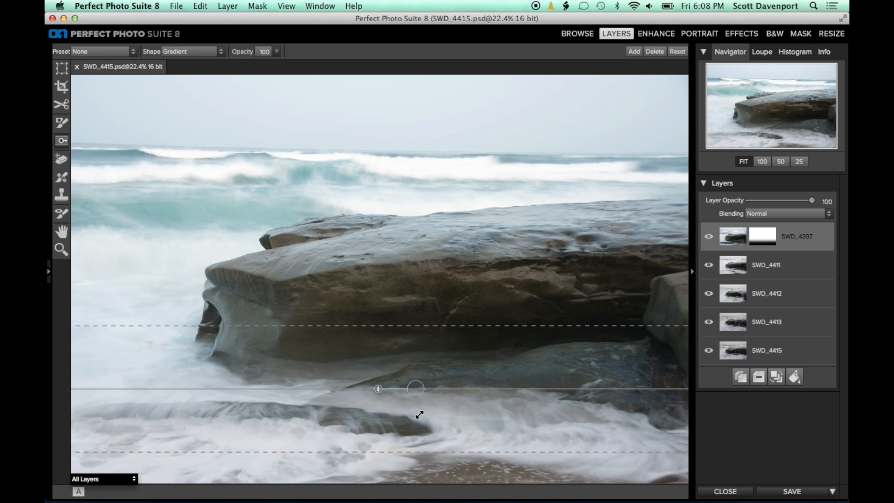
{"action": "mouse_move", "coordinate": [416, 389]}
{"action": "left_mouse_down"}
{"action": "mouse_move", "coordinate": [421, 425]}
{"action": "mouse_move", "coordinate": [417, 382]}
{"action": "left_mouse_up"}
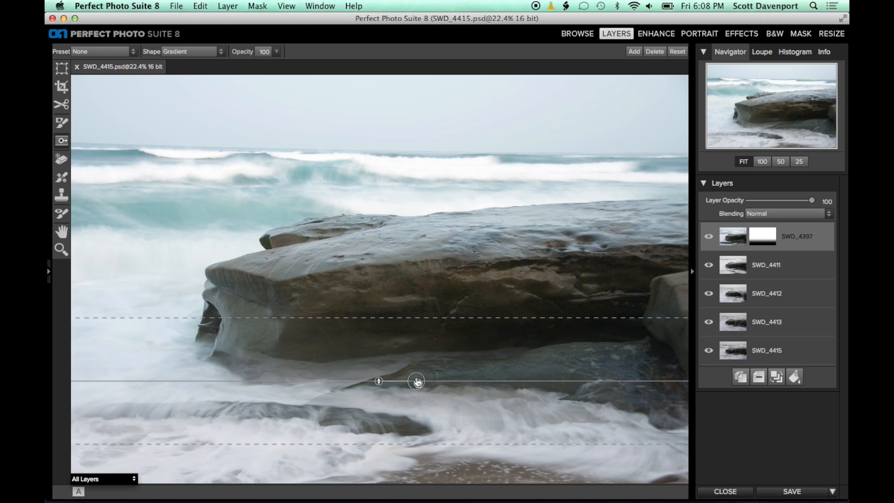
{"action": "left_click_drag", "start_coordinate": [406, 317], "coordinate": [404, 325]}
{"action": "mouse_move", "coordinate": [418, 382]}
{"action": "left_mouse_down"}
{"action": "mouse_move", "coordinate": [418, 362]}
{"action": "mouse_move", "coordinate": [381, 365]}
{"action": "mouse_move", "coordinate": [421, 368]}
{"action": "left_mouse_up"}
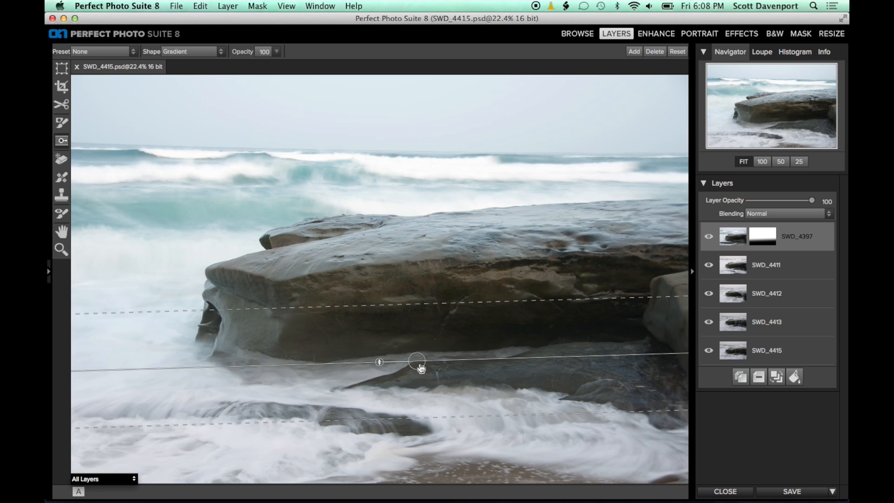
{"action": "left_click_drag", "start_coordinate": [417, 305], "coordinate": [416, 328]}
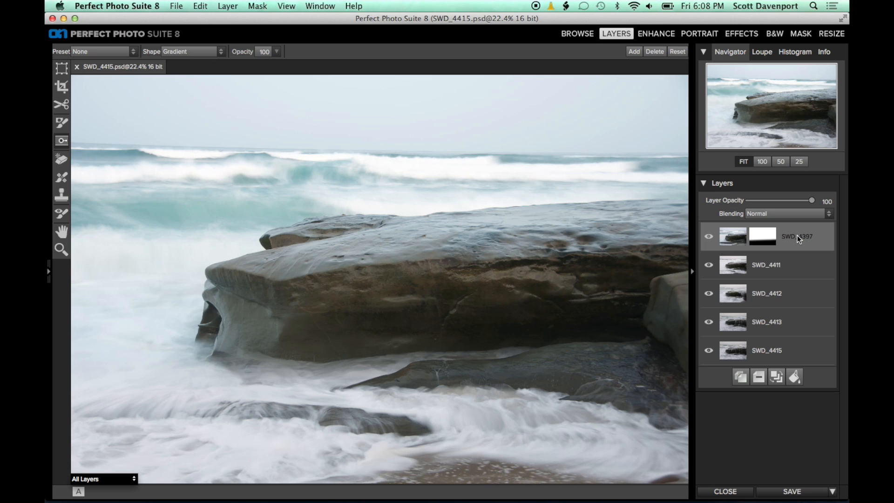
Step: Merge the masked SWD_4397 layer down onto SWD_4411 and compare the result with SWD_4412 by toggling its visibility
{"action": "left_click", "coordinate": [708, 236]}
{"action": "left_click", "coordinate": [708, 237]}
{"action": "left_click", "coordinate": [776, 378]}
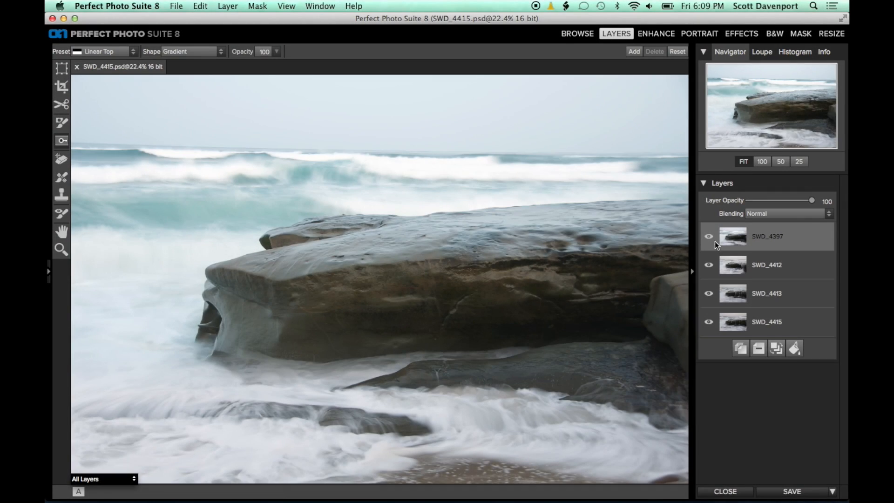
{"action": "left_click", "coordinate": [709, 236]}
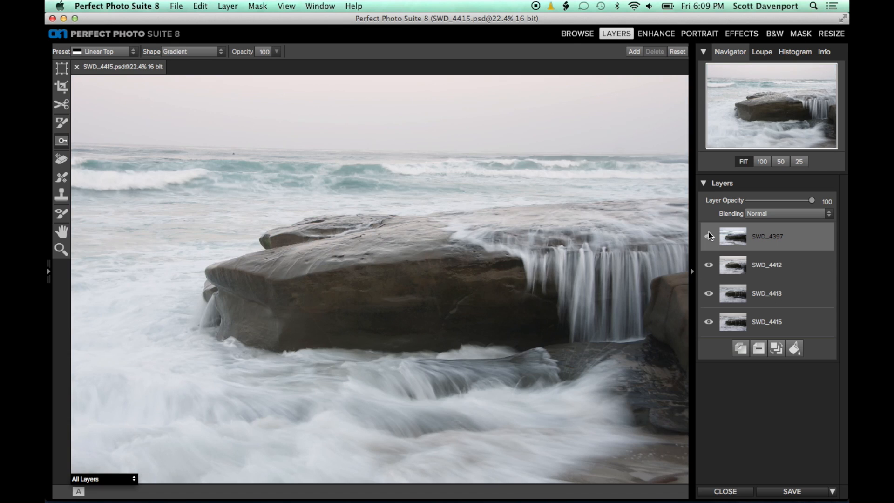
{"action": "left_click", "coordinate": [709, 236]}
{"action": "left_click", "coordinate": [709, 234]}
{"action": "left_click", "coordinate": [708, 237]}
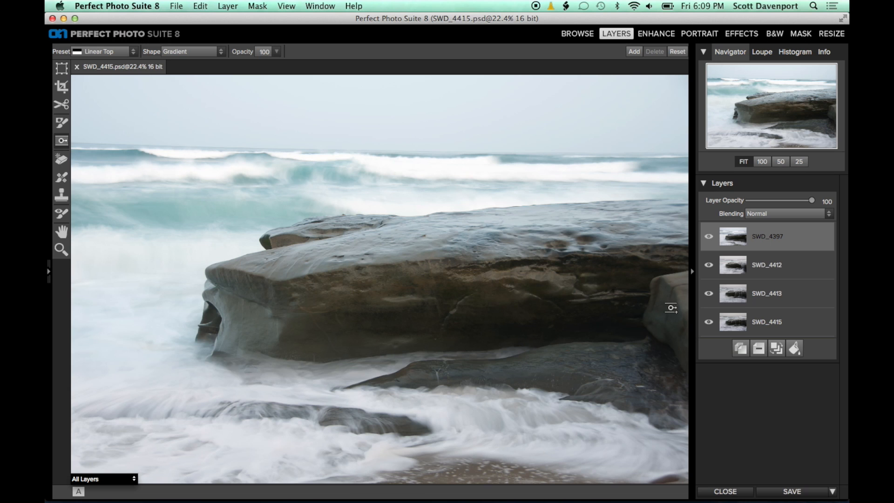
{"action": "left_click", "coordinate": [712, 239]}
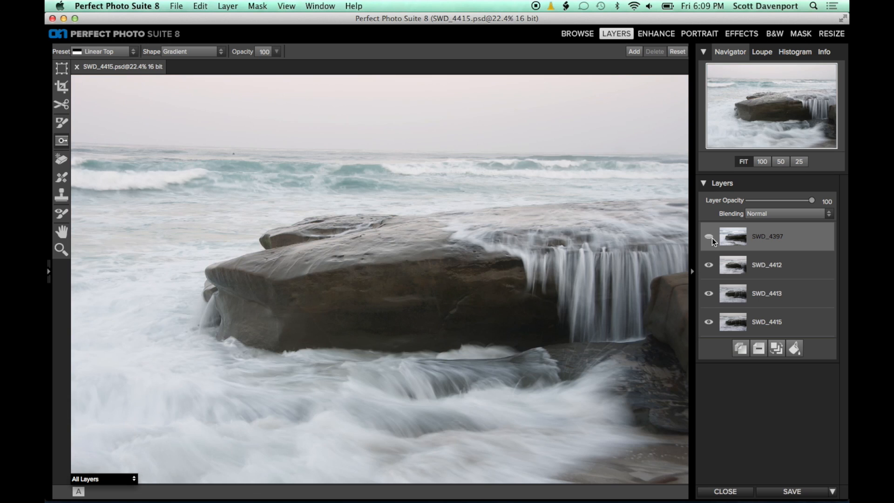
{"action": "left_click", "coordinate": [711, 239]}
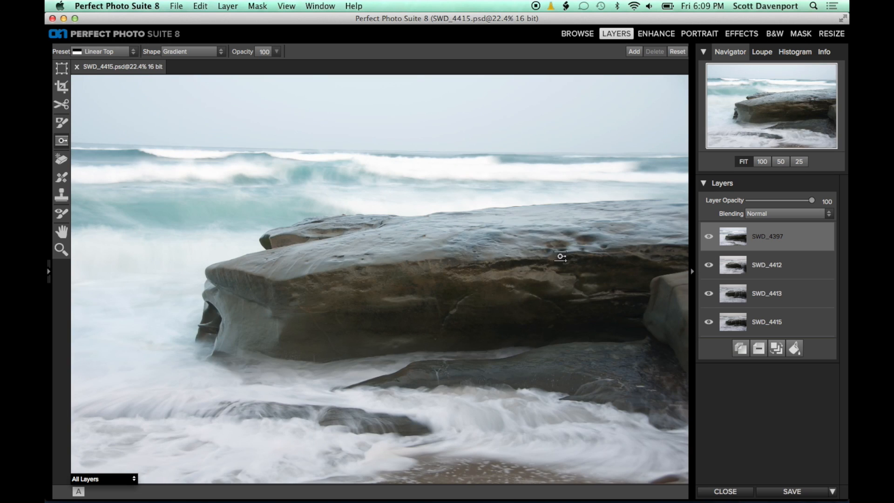
Step: Set up the Masking Brush in Paint Out mode with size 700 and opacity 83
{"action": "left_click", "coordinate": [62, 123]}
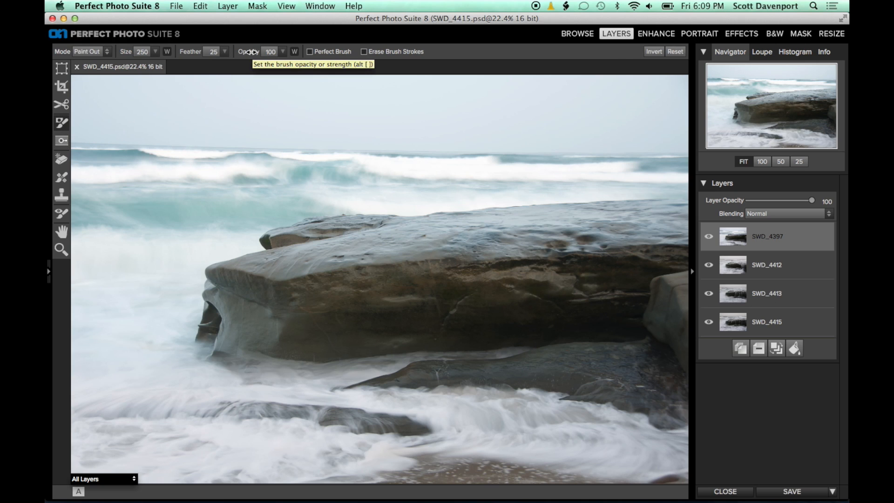
{"action": "left_click_drag", "start_coordinate": [251, 52], "coordinate": [237, 53]}
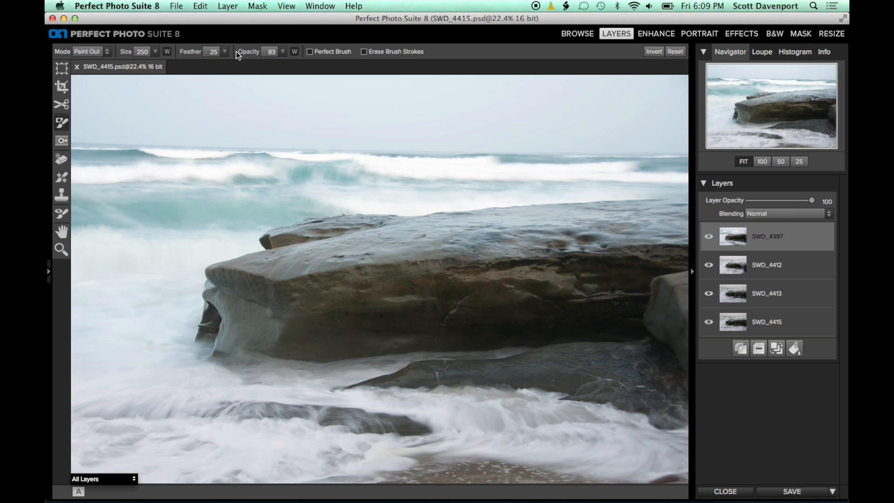
{"action": "key", "text": "bracketright"}
{"action": "key", "text": "bracketright"}
{"action": "key", "text": "bracketright"}
{"action": "key", "text": "bracketright"}
{"action": "key", "text": "bracketright"}
{"action": "key", "text": "bracketright"}
{"action": "key", "text": "bracketright"}
{"action": "key", "text": "bracketright"}
{"action": "key", "text": "bracketright"}
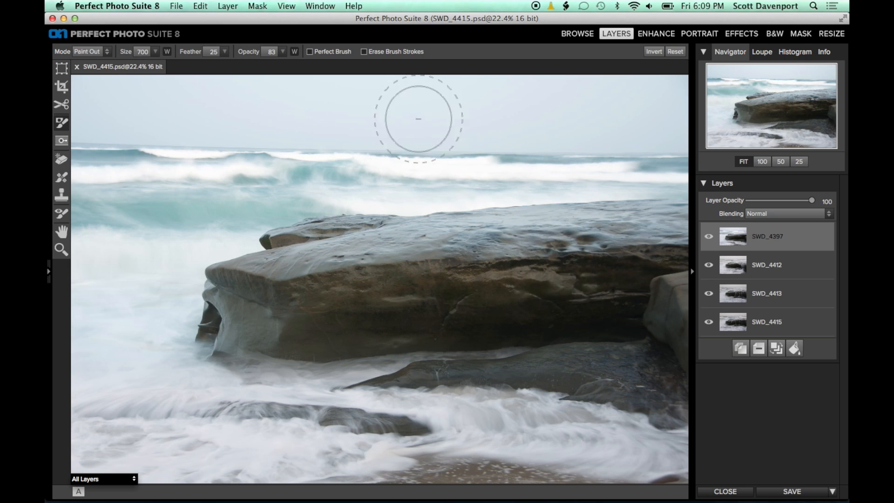
Step: Try Perfect Brush, turn it off, and paint out SWD_4397 over the waterfall area to reveal SWD_4412, comparing by toggling the layer
{"action": "left_click", "coordinate": [310, 52]}
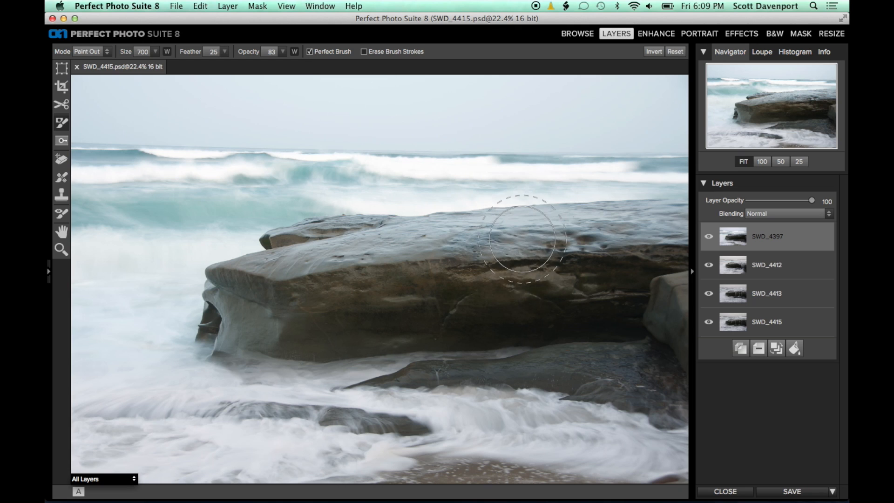
{"action": "left_click_drag", "start_coordinate": [628, 251], "coordinate": [593, 282]}
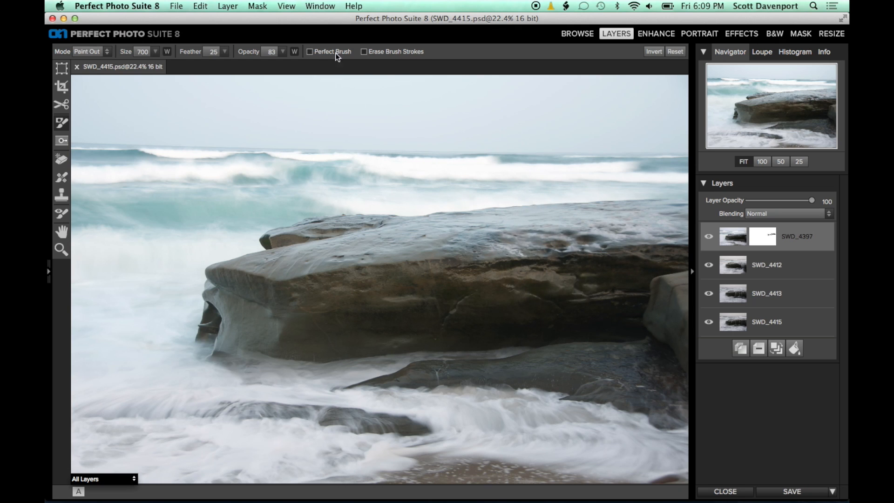
{"action": "mouse_move", "coordinate": [538, 246]}
{"action": "left_mouse_down"}
{"action": "mouse_move", "coordinate": [655, 241]}
{"action": "mouse_move", "coordinate": [648, 270]}
{"action": "mouse_move", "coordinate": [614, 299]}
{"action": "mouse_move", "coordinate": [615, 315]}
{"action": "mouse_move", "coordinate": [517, 272]}
{"action": "left_mouse_up"}
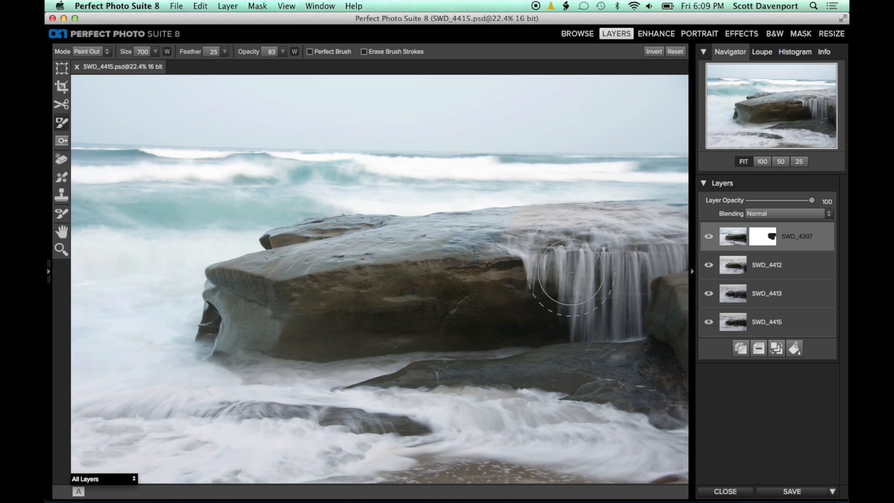
{"action": "left_click", "coordinate": [708, 236]}
{"action": "left_click", "coordinate": [706, 236]}
{"action": "mouse_move", "coordinate": [497, 259]}
{"action": "left_mouse_down"}
{"action": "mouse_move", "coordinate": [459, 275]}
{"action": "mouse_move", "coordinate": [465, 255]}
{"action": "mouse_move", "coordinate": [483, 259]}
{"action": "mouse_move", "coordinate": [620, 221]}
{"action": "mouse_move", "coordinate": [610, 249]}
{"action": "mouse_move", "coordinate": [558, 252]}
{"action": "left_mouse_up"}
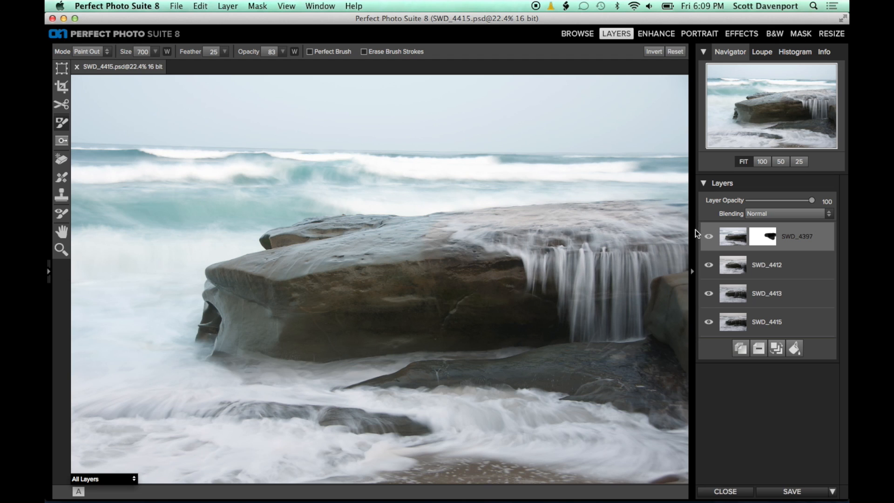
{"action": "left_click", "coordinate": [708, 236]}
{"action": "left_click", "coordinate": [708, 237]}
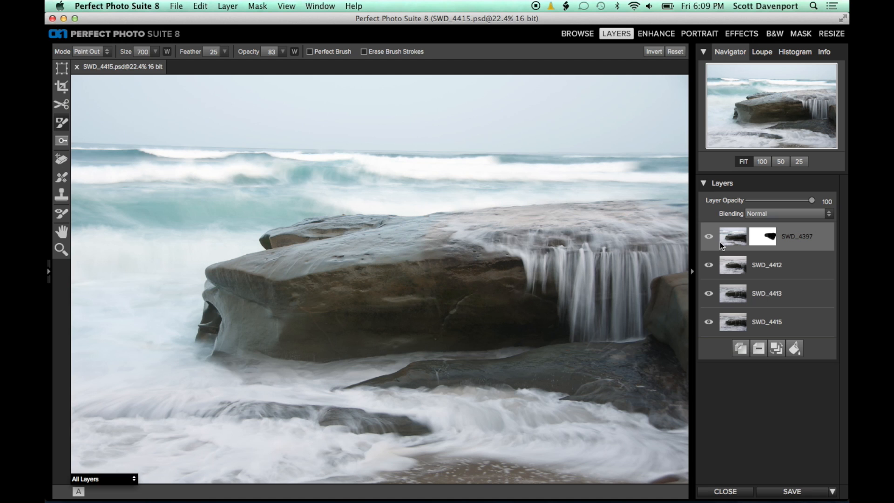
{"action": "left_click", "coordinate": [708, 236]}
{"action": "left_click", "coordinate": [708, 236]}
{"action": "left_click", "coordinate": [708, 237]}
{"action": "left_click", "coordinate": [708, 236]}
Step: Set the brush to size 175 and opacity 100 with Perfect Brush on, and paint out the small rear rock ledge
{"action": "key", "text": "bracketleft"}
{"action": "key", "text": "bracketleft"}
{"action": "key", "text": "bracketleft"}
{"action": "key", "text": "bracketleft"}
{"action": "key", "text": "bracketleft"}
{"action": "key", "text": "bracketleft"}
{"action": "left_click", "coordinate": [310, 52]}
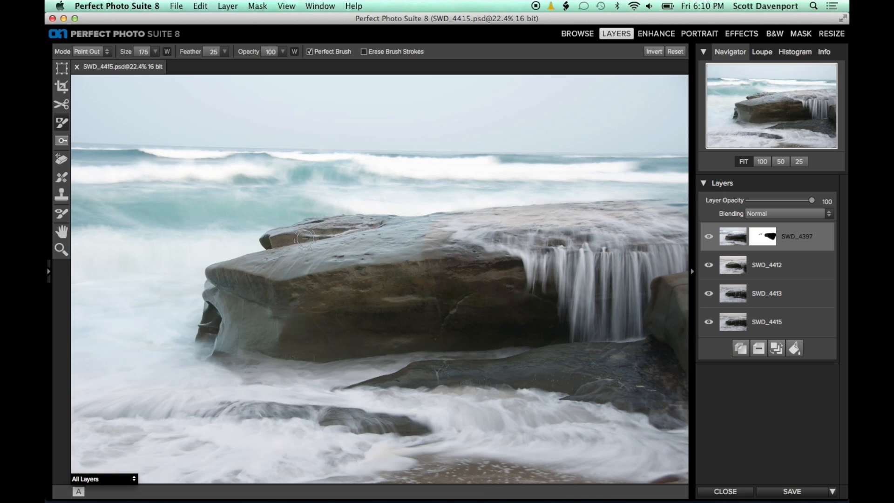
Step: Try the Mask-White view of the mask and settle on Mask-Red
{"action": "left_click", "coordinate": [120, 478]}
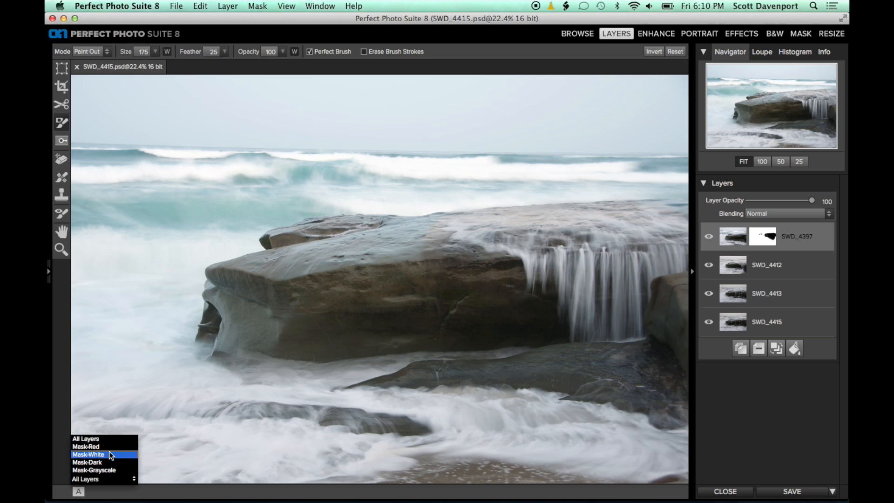
{"action": "left_click", "coordinate": [109, 452]}
{"action": "left_click", "coordinate": [111, 480]}
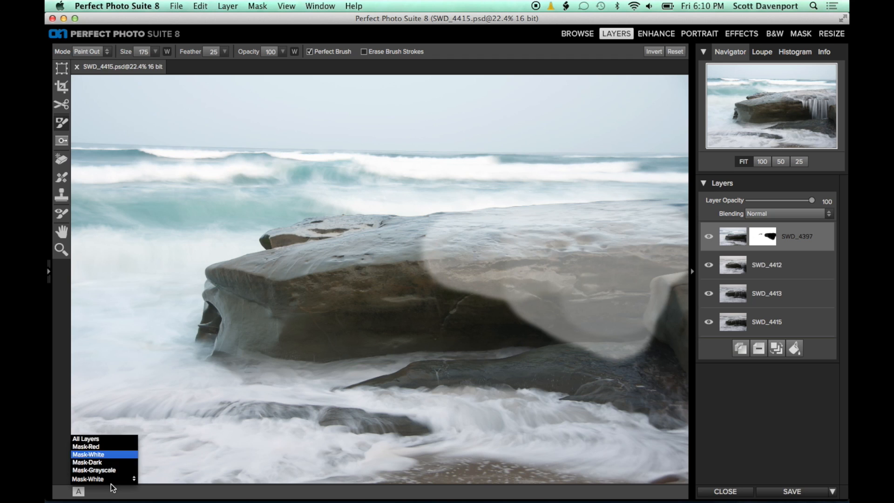
{"action": "left_click", "coordinate": [116, 447]}
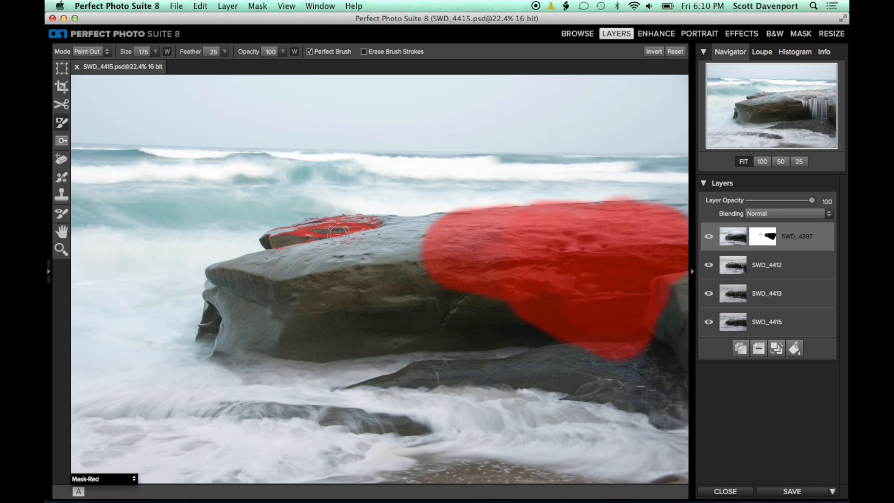
Step: Paint out SWD_4397 along the main rock's upper and seaward edges with Perfect Brush
{"action": "left_click", "coordinate": [275, 240]}
{"action": "mouse_move", "coordinate": [229, 269]}
{"action": "left_mouse_down"}
{"action": "mouse_move", "coordinate": [209, 288]}
{"action": "mouse_move", "coordinate": [225, 317]}
{"action": "mouse_move", "coordinate": [217, 296]}
{"action": "mouse_move", "coordinate": [225, 340]}
{"action": "mouse_move", "coordinate": [231, 265]}
{"action": "mouse_move", "coordinate": [280, 256]}
{"action": "left_mouse_up"}
{"action": "left_click_drag", "start_coordinate": [377, 214], "coordinate": [436, 216]}
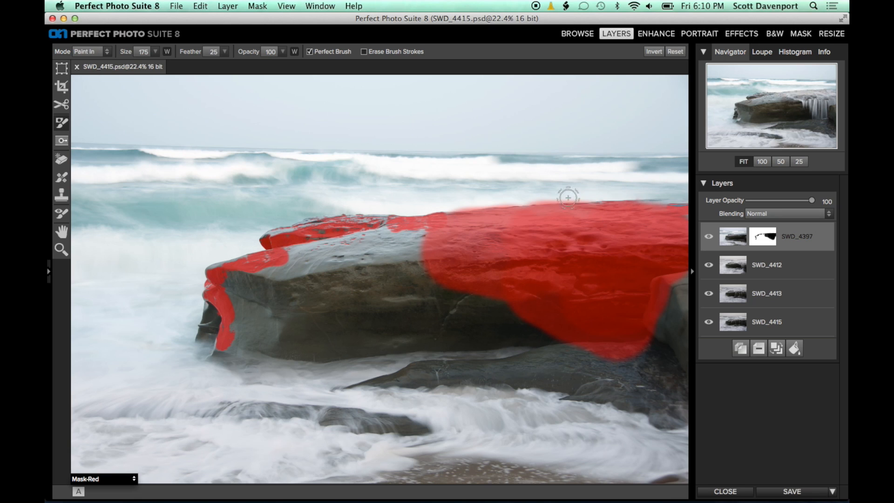
Step: Turn off Perfect Brush, enlarge the brush to 300 and paint out the remaining top and face of the main rock
{"action": "key", "text": "super+r"}
{"action": "mouse_move", "coordinate": [238, 331]}
{"action": "left_mouse_down"}
{"action": "mouse_move", "coordinate": [274, 348]}
{"action": "mouse_move", "coordinate": [352, 353]}
{"action": "mouse_move", "coordinate": [539, 335]}
{"action": "left_mouse_up"}
{"action": "key", "text": "bracketright"}
{"action": "mouse_move", "coordinate": [240, 279]}
{"action": "left_mouse_down"}
{"action": "mouse_move", "coordinate": [293, 326]}
{"action": "mouse_move", "coordinate": [422, 330]}
{"action": "mouse_move", "coordinate": [439, 259]}
{"action": "mouse_move", "coordinate": [303, 247]}
{"action": "mouse_move", "coordinate": [256, 270]}
{"action": "mouse_move", "coordinate": [268, 300]}
{"action": "mouse_move", "coordinate": [305, 310]}
{"action": "left_mouse_up"}
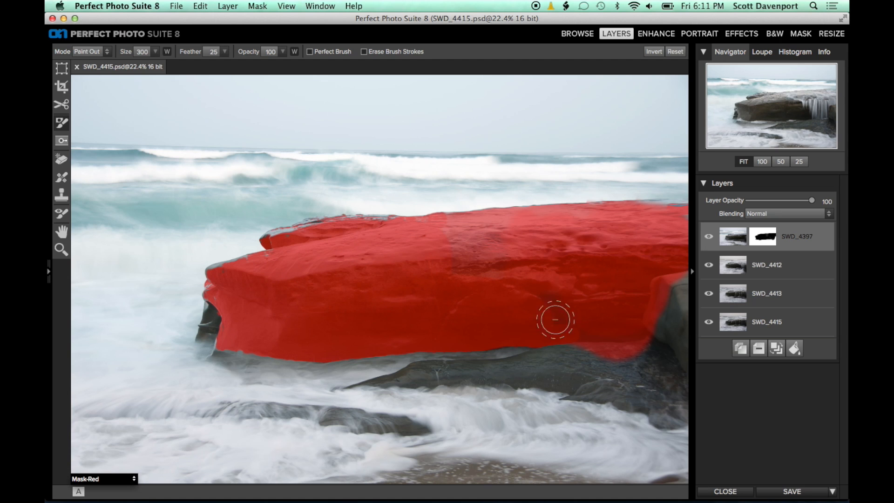
Step: Return the mask view to All Layers and compare the masked SWD_4397 layer with SWD_4412 by toggling its visibility
{"action": "left_click", "coordinate": [111, 480]}
{"action": "left_click", "coordinate": [108, 438]}
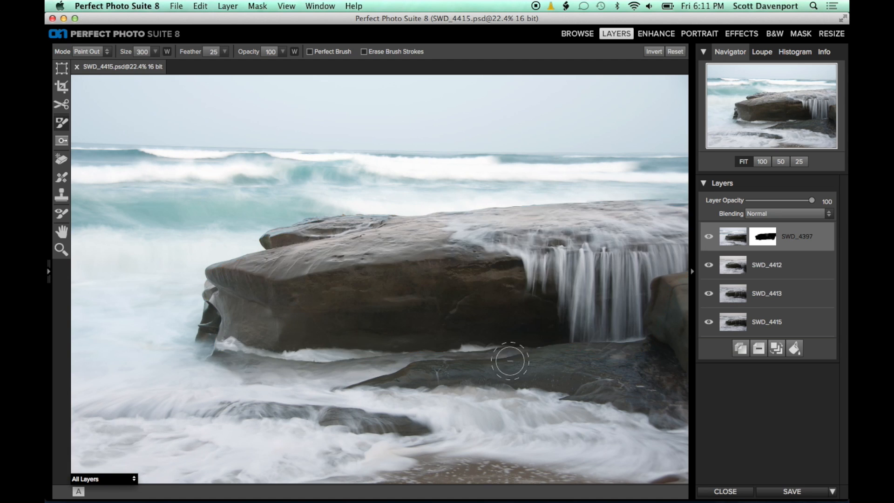
{"action": "left_click", "coordinate": [708, 236]}
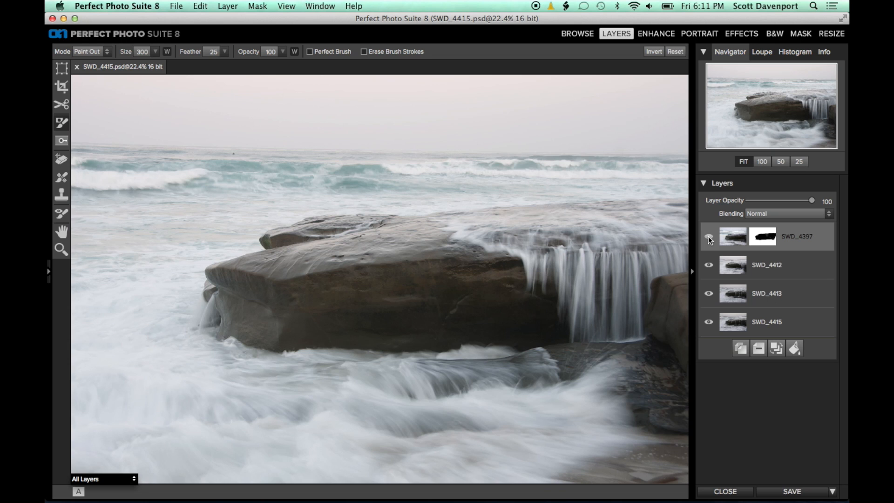
{"action": "left_click", "coordinate": [709, 236]}
{"action": "left_click", "coordinate": [708, 236]}
{"action": "left_click", "coordinate": [709, 236]}
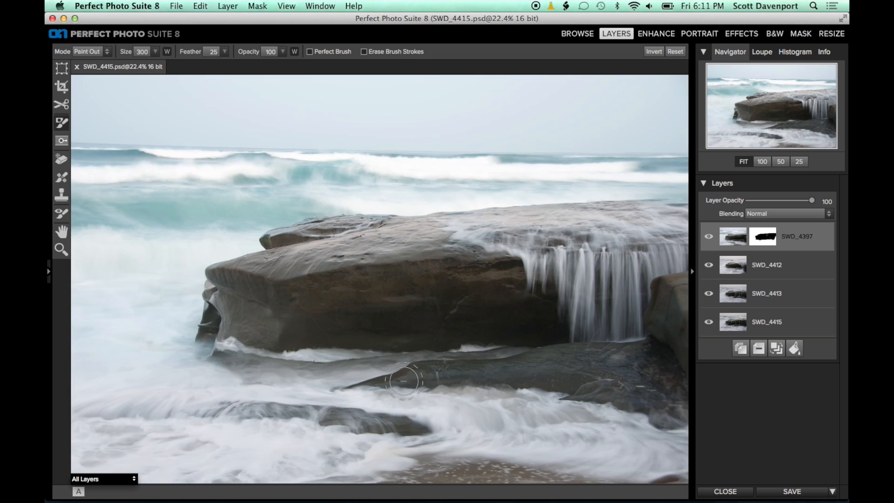
Step: Set the brush to size 400 and opacity 79, and paint out the lower rocks and foreground to blend in SWD_4412's water
{"action": "key", "text": "bracketright"}
{"action": "left_click_drag", "start_coordinate": [257, 55], "coordinate": [243, 54]}
{"action": "mouse_move", "coordinate": [373, 385]}
{"action": "left_mouse_down"}
{"action": "mouse_move", "coordinate": [485, 379]}
{"action": "mouse_move", "coordinate": [590, 402]}
{"action": "mouse_move", "coordinate": [569, 381]}
{"action": "mouse_move", "coordinate": [619, 372]}
{"action": "mouse_move", "coordinate": [607, 390]}
{"action": "mouse_move", "coordinate": [665, 446]}
{"action": "mouse_move", "coordinate": [687, 447]}
{"action": "mouse_move", "coordinate": [686, 432]}
{"action": "mouse_move", "coordinate": [684, 444]}
{"action": "mouse_move", "coordinate": [466, 455]}
{"action": "mouse_move", "coordinate": [612, 477]}
{"action": "mouse_move", "coordinate": [501, 468]}
{"action": "mouse_move", "coordinate": [332, 479]}
{"action": "mouse_move", "coordinate": [444, 465]}
{"action": "mouse_move", "coordinate": [424, 458]}
{"action": "mouse_move", "coordinate": [431, 464]}
{"action": "mouse_move", "coordinate": [395, 477]}
{"action": "mouse_move", "coordinate": [431, 482]}
{"action": "left_mouse_up"}
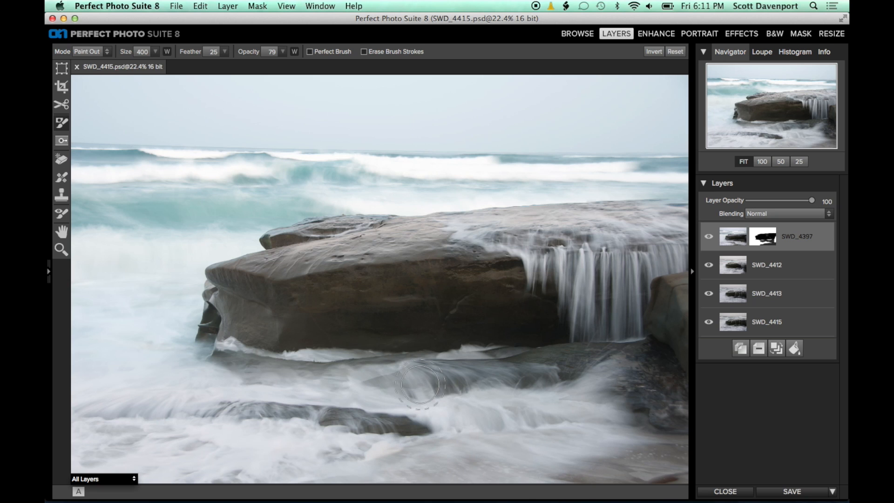
Step: Lower the brush opacity to 53 and paint out SWD_4397 over the submerged ledge below the main rock, checking against SWD_4412
{"action": "mouse_move", "coordinate": [384, 374]}
{"action": "left_mouse_down"}
{"action": "mouse_move", "coordinate": [308, 380]}
{"action": "mouse_move", "coordinate": [218, 368]}
{"action": "mouse_move", "coordinate": [326, 382]}
{"action": "mouse_move", "coordinate": [402, 377]}
{"action": "left_mouse_up"}
{"action": "left_click_drag", "start_coordinate": [252, 54], "coordinate": [232, 53]}
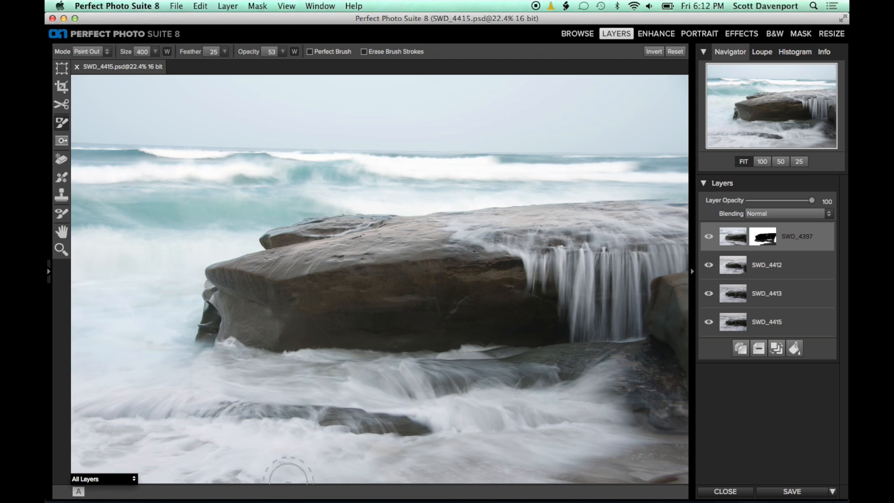
{"action": "left_click", "coordinate": [709, 236]}
{"action": "left_click", "coordinate": [709, 237]}
{"action": "left_click", "coordinate": [709, 236]}
{"action": "left_click", "coordinate": [709, 237]}
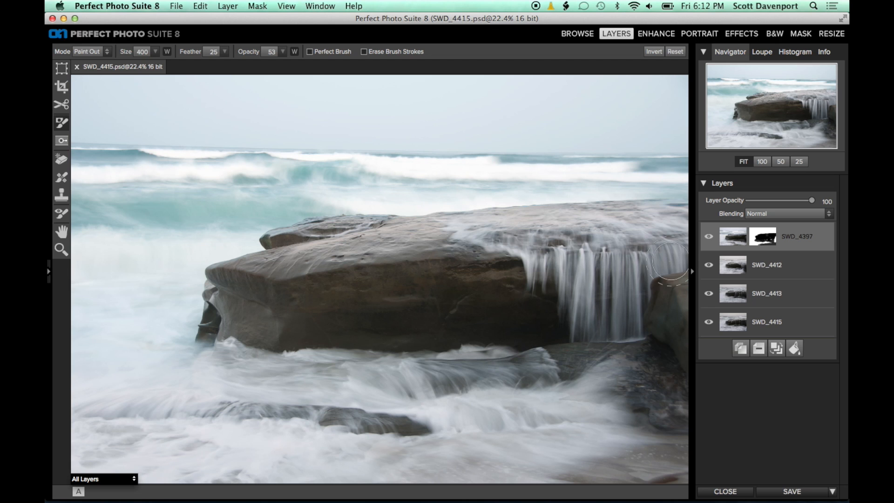
Step: Compare SWD_4397 with the exposure beneath by toggling its visibility, and merge it with SWD_4412
{"action": "left_click", "coordinate": [709, 237]}
{"action": "left_click", "coordinate": [711, 239]}
{"action": "left_click", "coordinate": [711, 239]}
{"action": "left_click", "coordinate": [711, 238]}
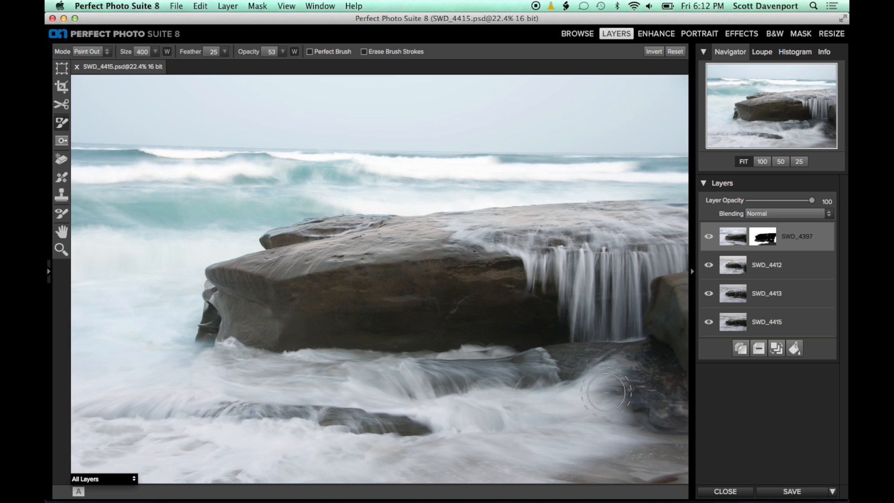
{"action": "left_click", "coordinate": [776, 347]}
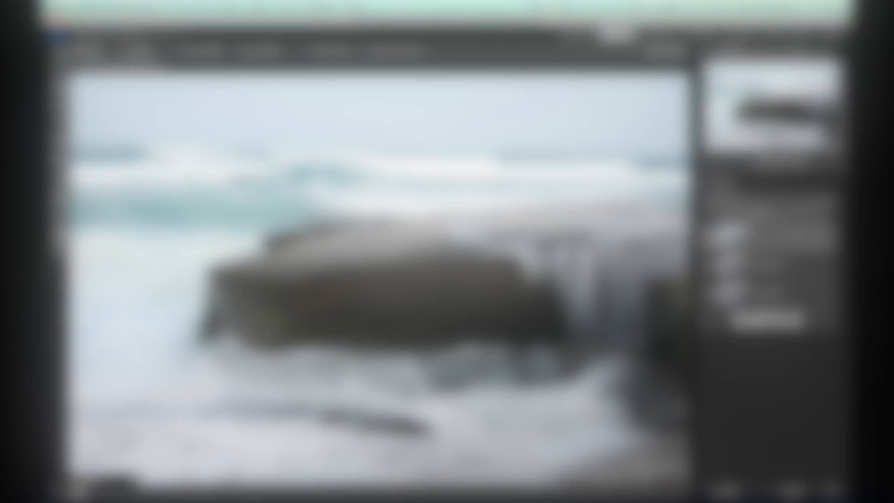
Step: Compare the merged SWD_4397 layer with SWD_4413 by toggling its visibility
{"action": "left_click", "coordinate": [708, 237]}
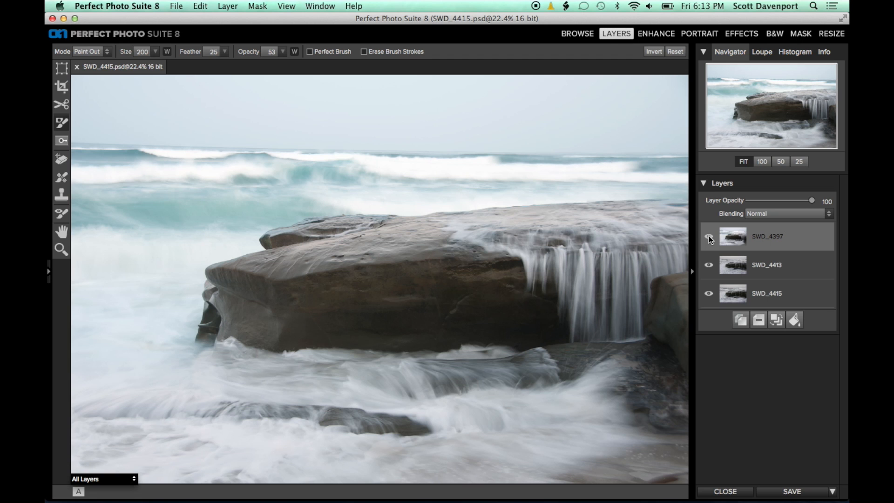
{"action": "left_click", "coordinate": [709, 236]}
{"action": "left_click", "coordinate": [709, 237]}
{"action": "left_click", "coordinate": [708, 236]}
{"action": "left_click", "coordinate": [708, 236]}
{"action": "left_click", "coordinate": [709, 236]}
{"action": "left_click", "coordinate": [709, 236]}
Step: Lower SWD_4397's layer opacity to 46 and shift the layer with the Transform tool to align its rock edges with SWD_4413
{"action": "left_click_drag", "start_coordinate": [811, 200], "coordinate": [777, 203]}
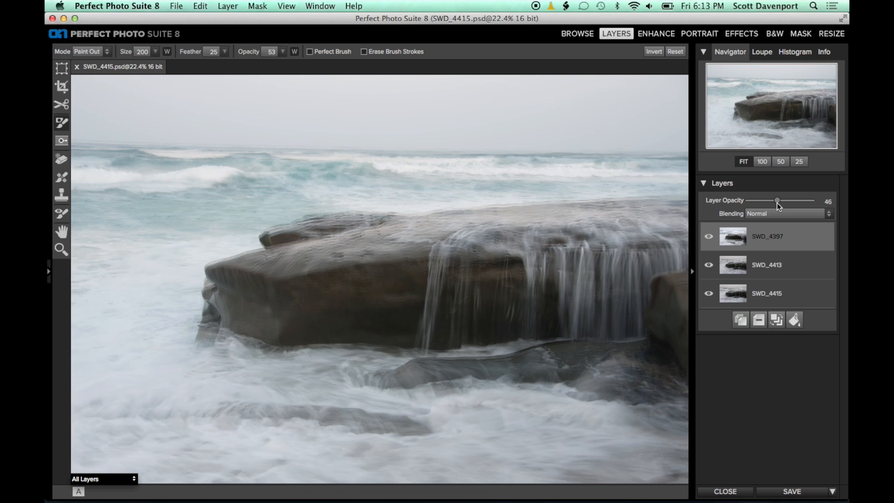
{"action": "left_click", "coordinate": [762, 161]}
{"action": "left_click_drag", "start_coordinate": [773, 119], "coordinate": [742, 102]}
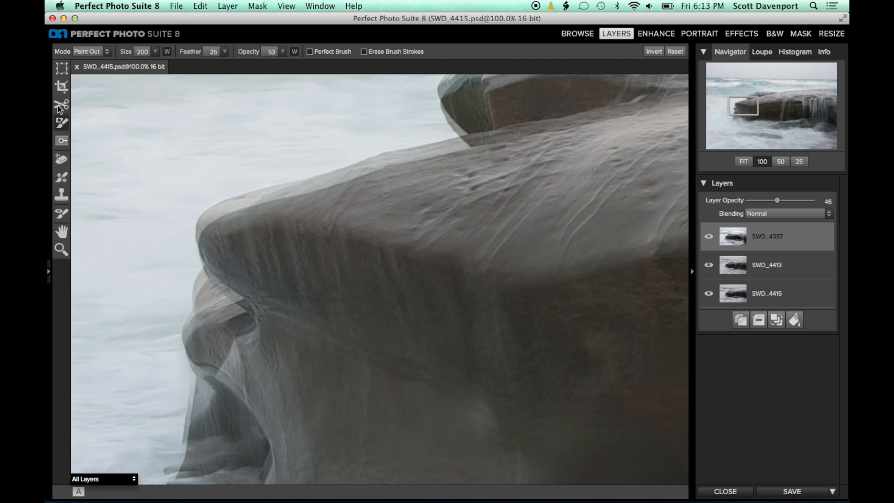
{"action": "left_click", "coordinate": [62, 70]}
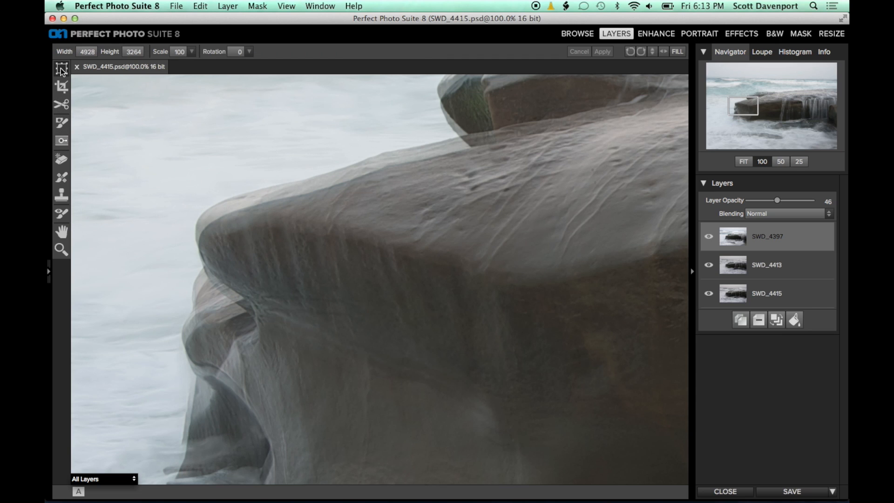
{"action": "left_click_drag", "start_coordinate": [395, 185], "coordinate": [392, 171]}
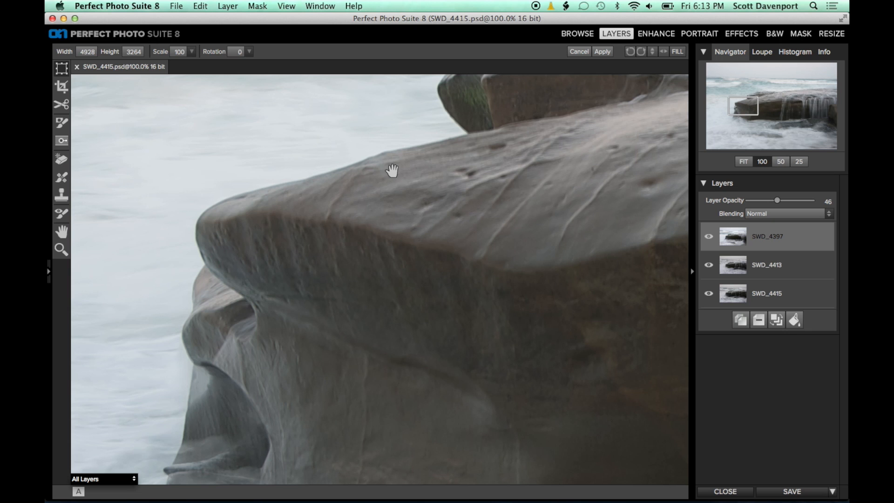
Step: Examine the alignment of the rock edges in SWD_4397 and SWD_4413 by toggling the upper layer's visibility
{"action": "left_click", "coordinate": [704, 234]}
{"action": "left_click", "coordinate": [704, 234]}
{"action": "left_click", "coordinate": [704, 234]}
{"action": "left_click", "coordinate": [704, 234]}
{"action": "left_click", "coordinate": [704, 234]}
{"action": "left_click", "coordinate": [704, 234]}
{"action": "left_click", "coordinate": [709, 237]}
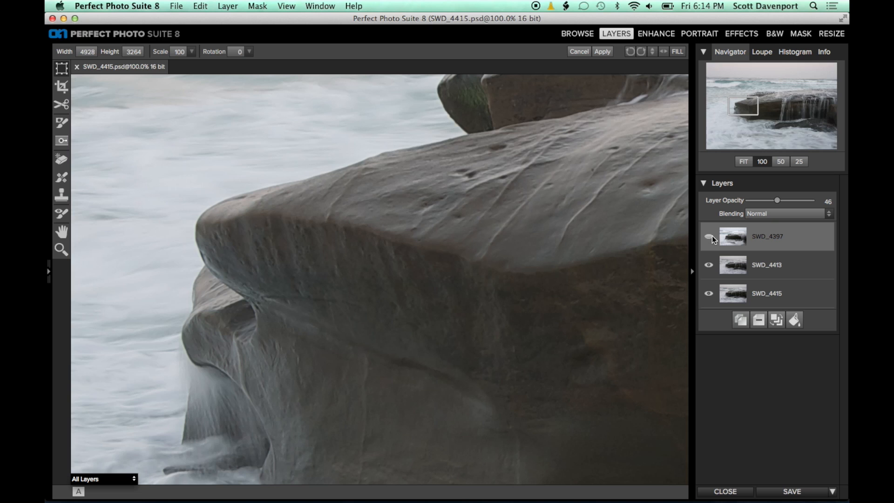
{"action": "left_click", "coordinate": [708, 237]}
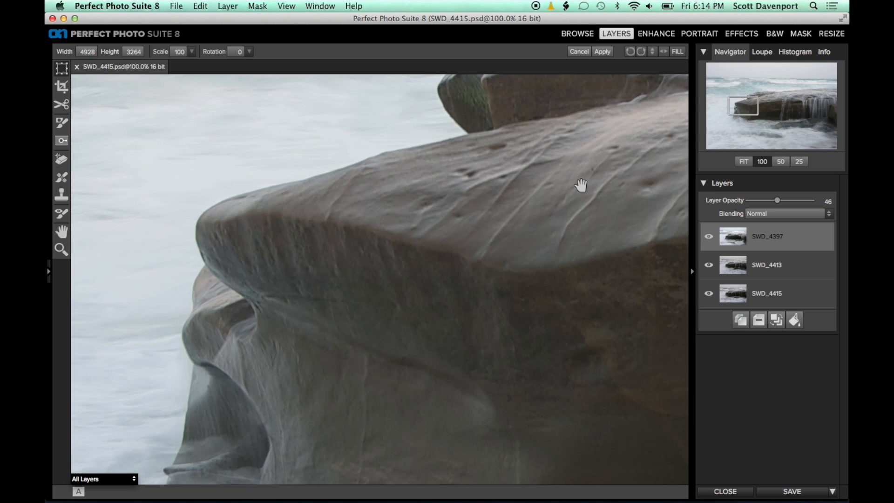
{"action": "left_click", "coordinate": [707, 236]}
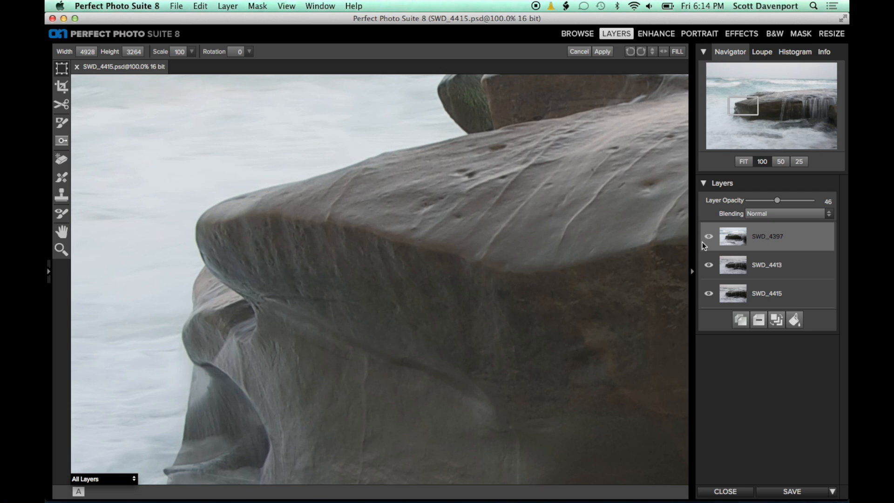
{"action": "left_click", "coordinate": [712, 236]}
Step: Restore SWD_4397's layer opacity to 100 and apply the transform while switching to the Masking Brush
{"action": "left_click_drag", "start_coordinate": [779, 199], "coordinate": [818, 202]}
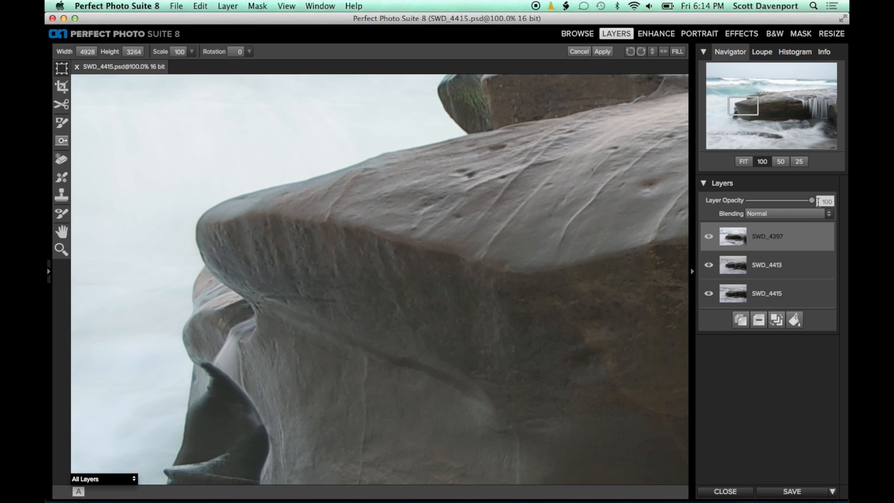
{"action": "left_click", "coordinate": [743, 161]}
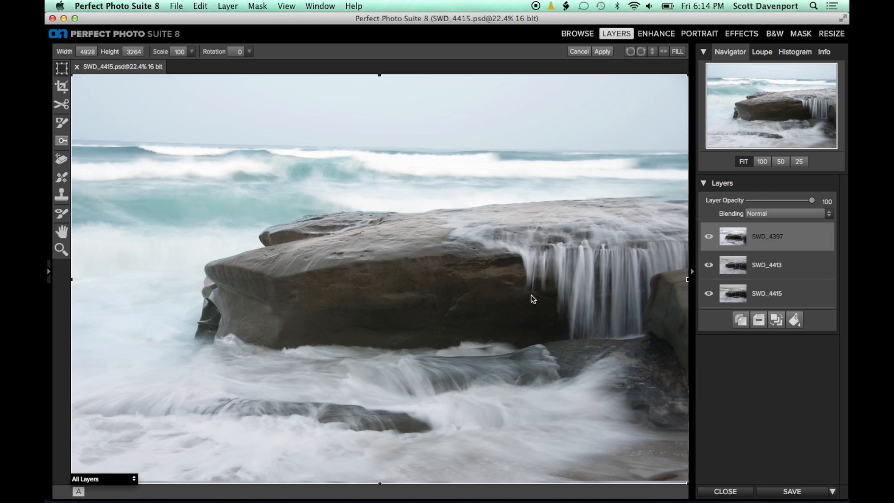
{"action": "left_click", "coordinate": [61, 123]}
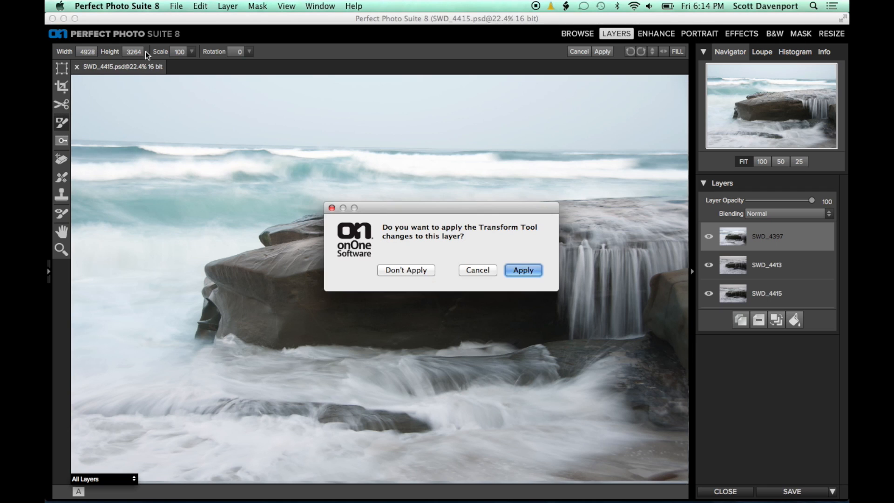
{"action": "left_click", "coordinate": [523, 270]}
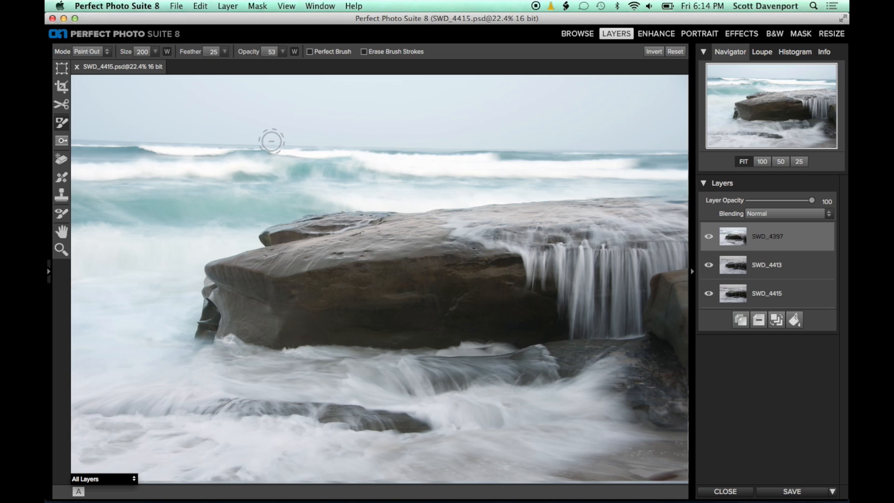
Step: Enlarge the brush to 500 and paint out SWD_4397 over the rock face to reveal SWD_4413's waterfall streams
{"action": "key", "text": "bracketright"}
{"action": "key", "text": "bracketright"}
{"action": "key", "text": "bracketright"}
{"action": "key", "text": "bracketright"}
{"action": "key", "text": "bracketright"}
{"action": "key", "text": "bracketright"}
{"action": "mouse_move", "coordinate": [524, 295]}
{"action": "left_mouse_down"}
{"action": "mouse_move", "coordinate": [514, 316]}
{"action": "mouse_move", "coordinate": [499, 314]}
{"action": "mouse_move", "coordinate": [538, 320]}
{"action": "mouse_move", "coordinate": [519, 301]}
{"action": "mouse_move", "coordinate": [498, 302]}
{"action": "mouse_move", "coordinate": [502, 272]}
{"action": "mouse_move", "coordinate": [486, 266]}
{"action": "mouse_move", "coordinate": [495, 300]}
{"action": "mouse_move", "coordinate": [478, 287]}
{"action": "mouse_move", "coordinate": [473, 300]}
{"action": "mouse_move", "coordinate": [443, 299]}
{"action": "mouse_move", "coordinate": [460, 318]}
{"action": "mouse_move", "coordinate": [436, 324]}
{"action": "mouse_move", "coordinate": [443, 279]}
{"action": "left_mouse_up"}
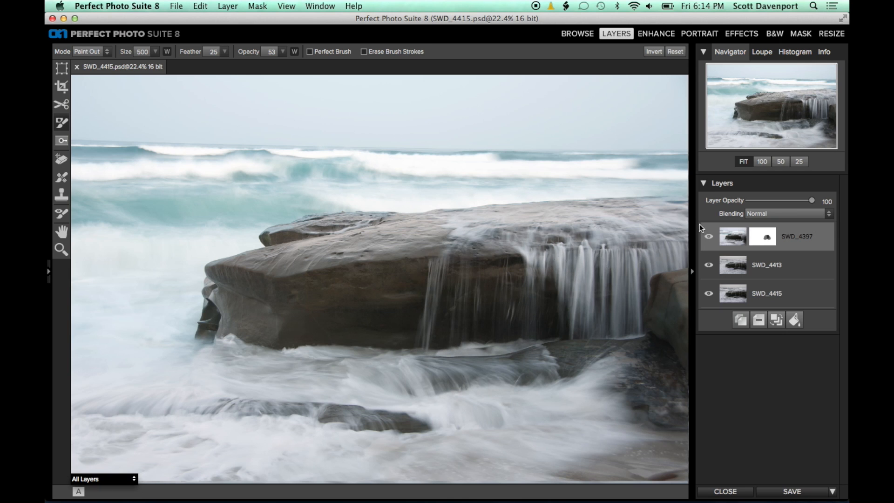
{"action": "left_click", "coordinate": [709, 236]}
{"action": "left_click", "coordinate": [710, 238]}
{"action": "left_click", "coordinate": [710, 238]}
{"action": "left_click_drag", "start_coordinate": [440, 263], "coordinate": [414, 242]}
Step: Reduce the brush to 250 and paint out SWD_4397 along the seaward waterfall stream, checking against SWD_4413
{"action": "key", "text": "bracketleft"}
{"action": "key", "text": "bracketleft"}
{"action": "key", "text": "bracketleft"}
{"action": "key", "text": "bracketleft"}
{"action": "key", "text": "bracketleft"}
{"action": "key", "text": "bracketright"}
{"action": "key", "text": "bracketright"}
{"action": "key", "text": "bracketright"}
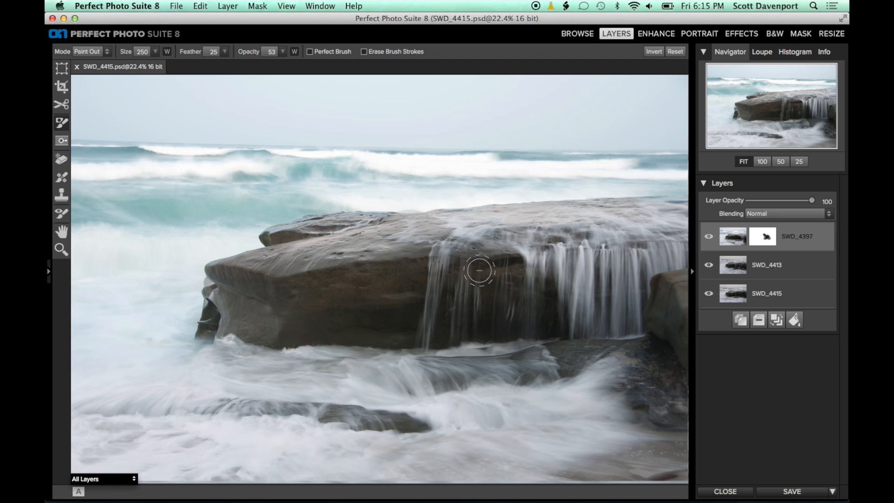
{"action": "left_click", "coordinate": [708, 236]}
{"action": "left_click", "coordinate": [708, 236]}
{"action": "left_click", "coordinate": [708, 235]}
{"action": "left_click", "coordinate": [708, 235]}
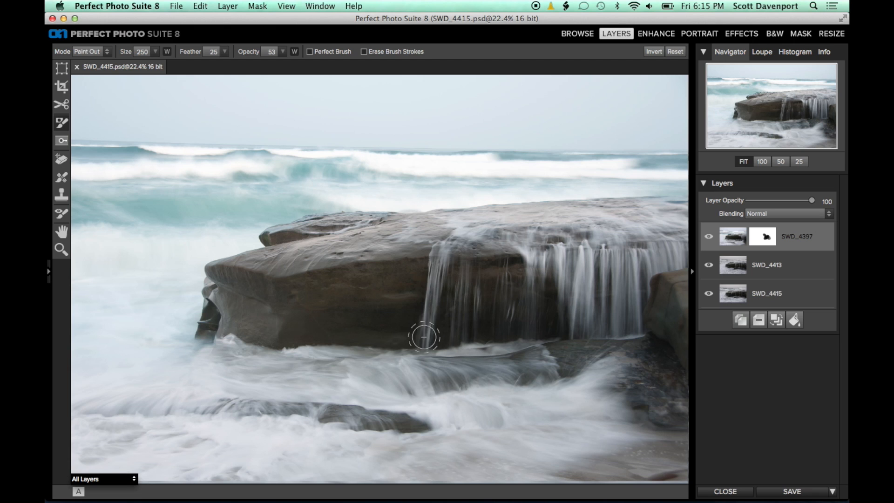
Step: Compare the blended waterfall with SWD_4413 by toggling SWD_4397's visibility
{"action": "left_click", "coordinate": [708, 236]}
{"action": "left_click", "coordinate": [708, 236]}
{"action": "left_click", "coordinate": [708, 236]}
{"action": "left_click", "coordinate": [708, 236]}
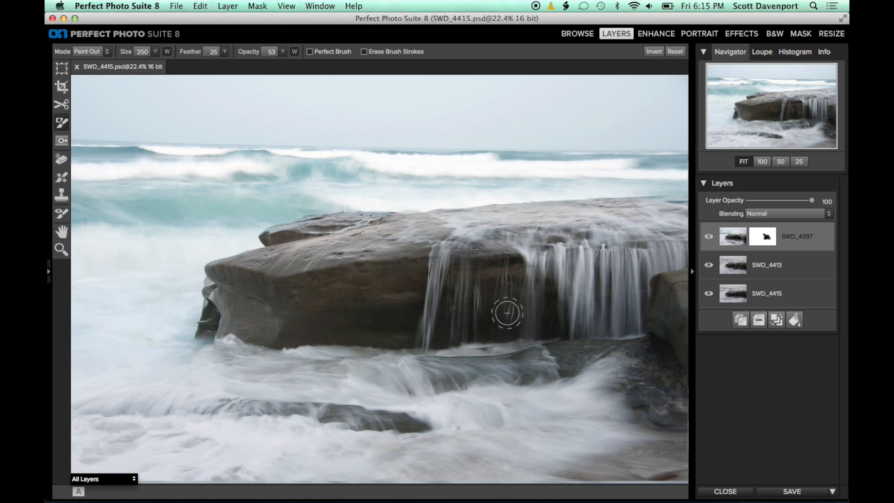
{"action": "left_click", "coordinate": [711, 235]}
{"action": "left_click", "coordinate": [711, 236]}
{"action": "left_click", "coordinate": [711, 235]}
{"action": "left_click", "coordinate": [711, 235]}
Step: Reduce the brush to 80, check SWD_4397's waterfall mask against SWD_4413, and merge the two layers
{"action": "key", "text": "bracketleft"}
{"action": "key", "text": "bracketleft"}
{"action": "key", "text": "bracketleft"}
{"action": "key", "text": "bracketleft"}
{"action": "key", "text": "bracketleft"}
{"action": "left_click", "coordinate": [711, 237]}
{"action": "left_click", "coordinate": [711, 237]}
{"action": "left_click", "coordinate": [711, 237]}
{"action": "left_click", "coordinate": [712, 237]}
{"action": "left_click", "coordinate": [711, 238]}
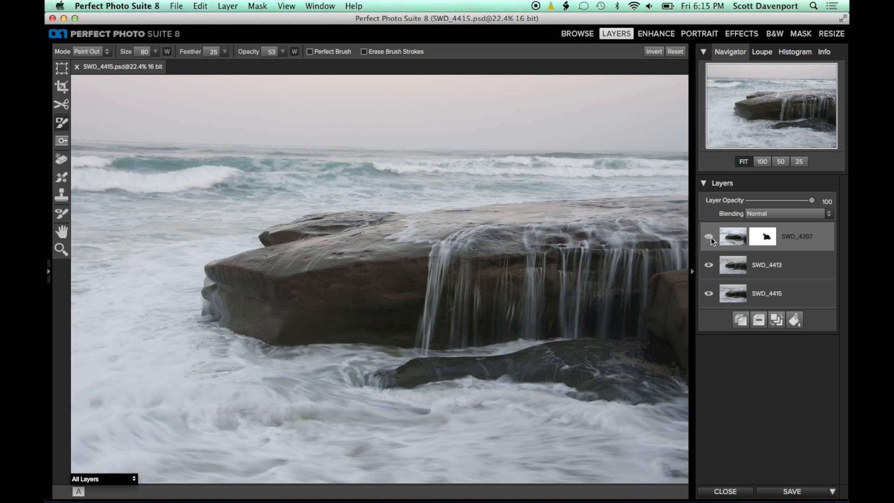
{"action": "left_click", "coordinate": [711, 238]}
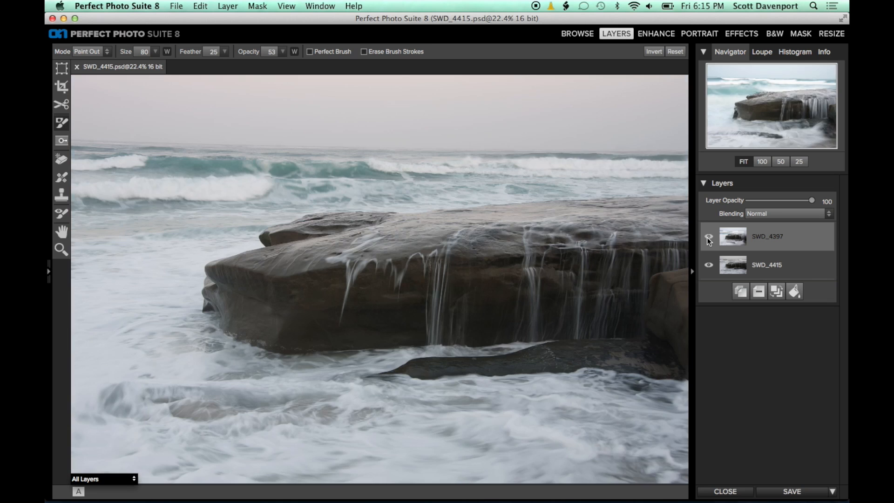
Step: Compare SWD_4397 with SWD_4415, and paint out its rock top at 50% zoom to reveal SWD_4415's small streams
{"action": "left_click", "coordinate": [708, 238]}
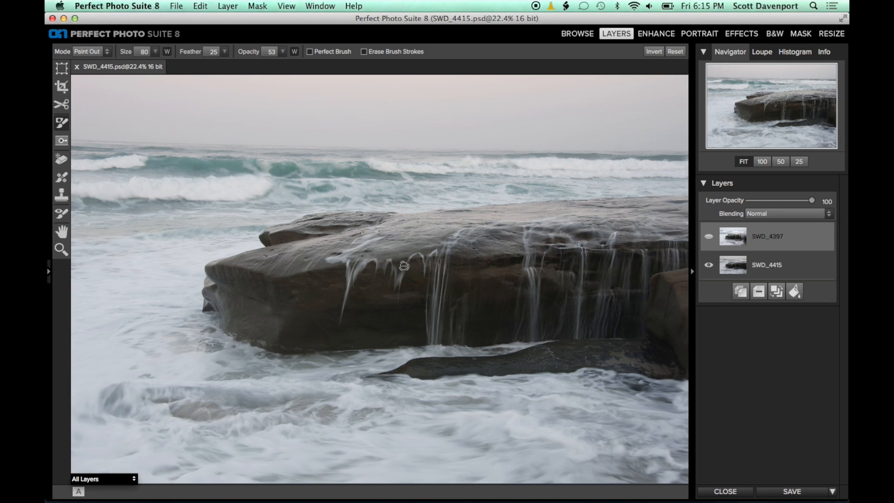
{"action": "left_click", "coordinate": [708, 237]}
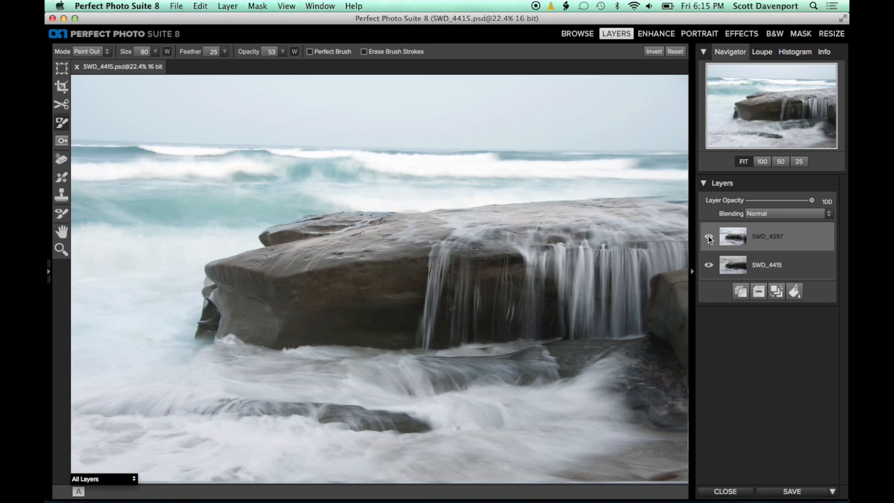
{"action": "left_click", "coordinate": [762, 162]}
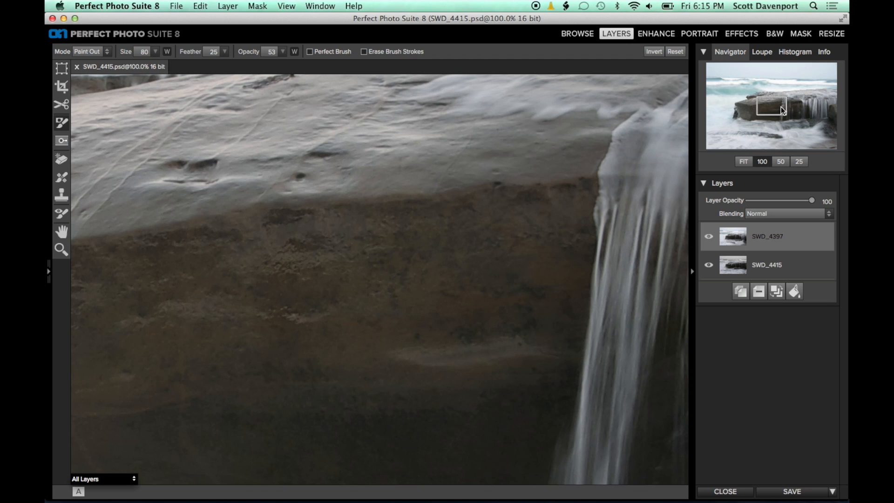
{"action": "left_click", "coordinate": [781, 162]}
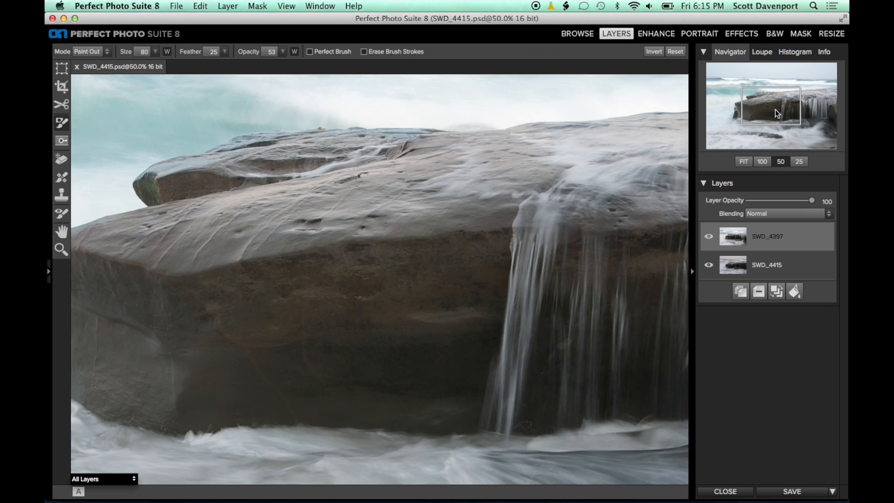
{"action": "key", "text": "]"}
{"action": "key", "text": "]"}
{"action": "key", "text": "]"}
{"action": "mouse_move", "coordinate": [405, 187]}
{"action": "left_mouse_down"}
{"action": "mouse_move", "coordinate": [361, 201]}
{"action": "mouse_move", "coordinate": [323, 245]}
{"action": "mouse_move", "coordinate": [317, 226]}
{"action": "mouse_move", "coordinate": [367, 200]}
{"action": "mouse_move", "coordinate": [357, 237]}
{"action": "mouse_move", "coordinate": [371, 268]}
{"action": "mouse_move", "coordinate": [345, 325]}
{"action": "mouse_move", "coordinate": [393, 248]}
{"action": "mouse_move", "coordinate": [426, 238]}
{"action": "mouse_move", "coordinate": [441, 250]}
{"action": "mouse_move", "coordinate": [435, 256]}
{"action": "mouse_move", "coordinate": [469, 240]}
{"action": "mouse_move", "coordinate": [488, 247]}
{"action": "mouse_move", "coordinate": [507, 233]}
{"action": "left_mouse_up"}
Step: Reduce the brush to 50 and paint out SWD_4397 along the thin drips beside the waterfall, checking against SWD_4415
{"action": "key", "text": "["}
{"action": "key", "text": "["}
{"action": "key", "text": "["}
{"action": "key", "text": "["}
{"action": "mouse_move", "coordinate": [510, 274]}
{"action": "left_mouse_down"}
{"action": "mouse_move", "coordinate": [525, 241]}
{"action": "mouse_move", "coordinate": [497, 226]}
{"action": "mouse_move", "coordinate": [461, 319]}
{"action": "left_mouse_up"}
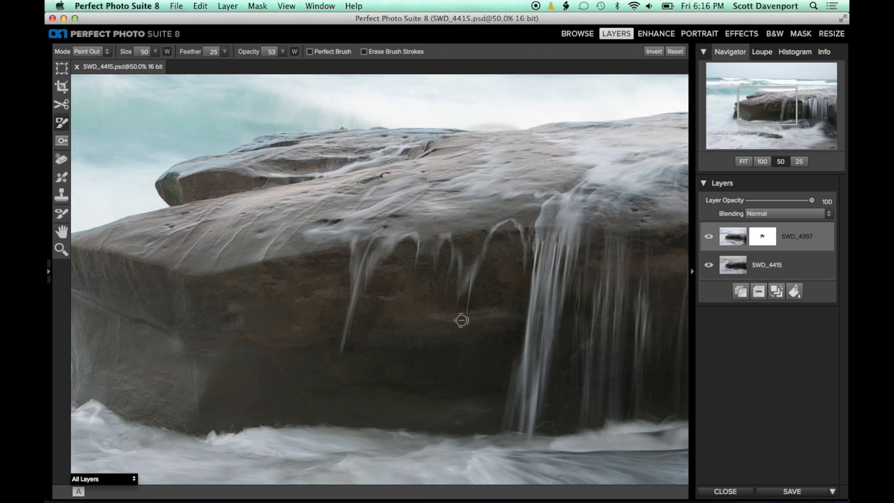
{"action": "left_click", "coordinate": [709, 236]}
{"action": "left_click", "coordinate": [709, 237]}
Step: Paint out SWD_4397 around the long seaward drip and the rock's lip with brush size 100 and opacity 71
{"action": "left_click_drag", "start_coordinate": [340, 329], "coordinate": [329, 381]}
{"action": "mouse_move", "coordinate": [421, 172]}
{"action": "left_mouse_down"}
{"action": "mouse_move", "coordinate": [330, 230]}
{"action": "mouse_move", "coordinate": [367, 254]}
{"action": "mouse_move", "coordinate": [355, 317]}
{"action": "left_mouse_up"}
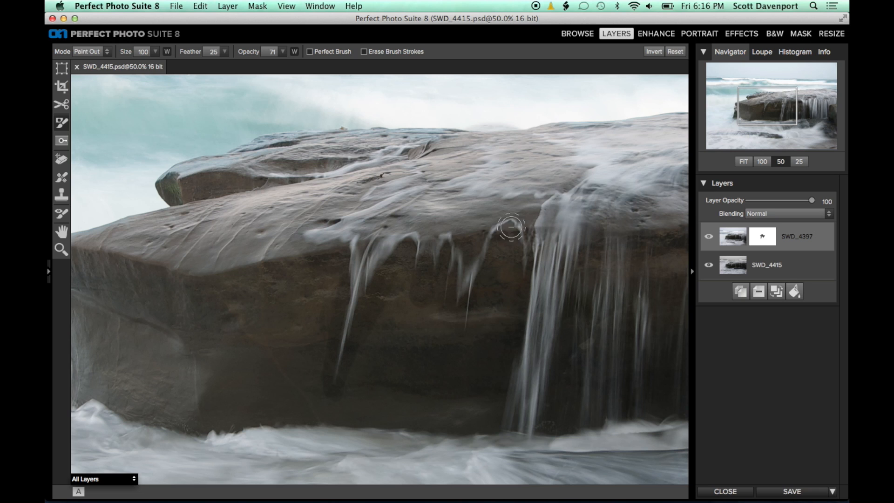
{"action": "mouse_move", "coordinate": [368, 333]}
{"action": "left_mouse_down"}
{"action": "mouse_move", "coordinate": [344, 411]}
{"action": "mouse_move", "coordinate": [403, 332]}
{"action": "mouse_move", "coordinate": [474, 402]}
{"action": "mouse_move", "coordinate": [408, 405]}
{"action": "mouse_move", "coordinate": [465, 423]}
{"action": "mouse_move", "coordinate": [370, 414]}
{"action": "left_mouse_up"}
Step: Enlarge the brush and paint out SWD_4397 across the dark rock face around the long drip
{"action": "key", "text": "]"}
{"action": "key", "text": "]"}
{"action": "key", "text": "]"}
{"action": "key", "text": "]"}
{"action": "key", "text": "]"}
{"action": "key", "text": "]"}
{"action": "key", "text": "]"}
{"action": "key", "text": "]"}
{"action": "key", "text": "]"}
{"action": "key", "text": "]"}
{"action": "key", "text": "]"}
{"action": "key", "text": "]"}
{"action": "key", "text": "]"}
{"action": "key", "text": "]"}
{"action": "key", "text": "]"}
{"action": "key", "text": "]"}
{"action": "key", "text": "]"}
{"action": "key", "text": "]"}
{"action": "key", "text": "]"}
{"action": "key", "text": "]"}
{"action": "mouse_move", "coordinate": [276, 300]}
{"action": "left_mouse_down"}
{"action": "mouse_move", "coordinate": [297, 265]}
{"action": "mouse_move", "coordinate": [174, 305]}
{"action": "mouse_move", "coordinate": [303, 343]}
{"action": "left_mouse_up"}
Step: Reduce the brush to 175 and paint out the rock's seaward end, turning on Perfect Brush for the upper edge
{"action": "key", "text": "["}
{"action": "key", "text": "["}
{"action": "key", "text": "["}
{"action": "key", "text": "["}
{"action": "key", "text": "["}
{"action": "key", "text": "["}
{"action": "key", "text": "["}
{"action": "key", "text": "["}
{"action": "key", "text": "["}
{"action": "key", "text": "["}
{"action": "key", "text": "["}
{"action": "key", "text": "["}
{"action": "key", "text": "["}
{"action": "key", "text": "["}
{"action": "key", "text": "["}
{"action": "key", "text": "["}
{"action": "key", "text": "["}
{"action": "left_click_drag", "start_coordinate": [114, 253], "coordinate": [90, 301]}
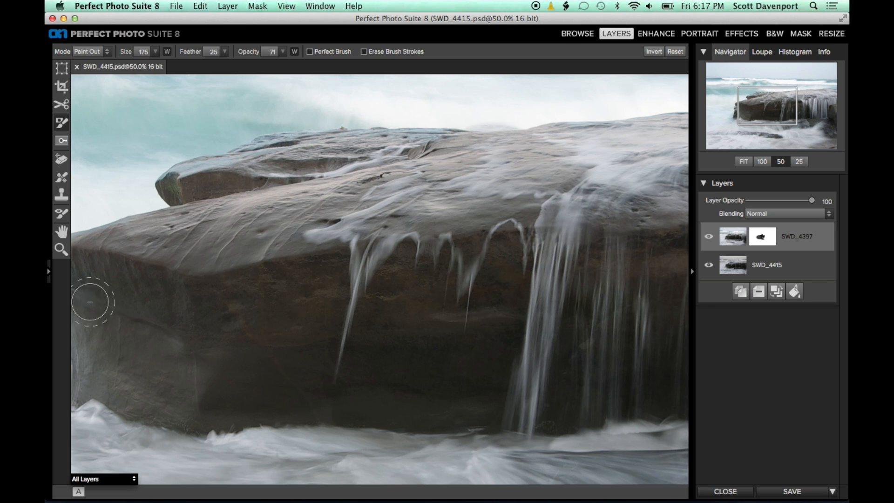
{"action": "left_click", "coordinate": [310, 51]}
{"action": "left_click_drag", "start_coordinate": [288, 150], "coordinate": [174, 221]}
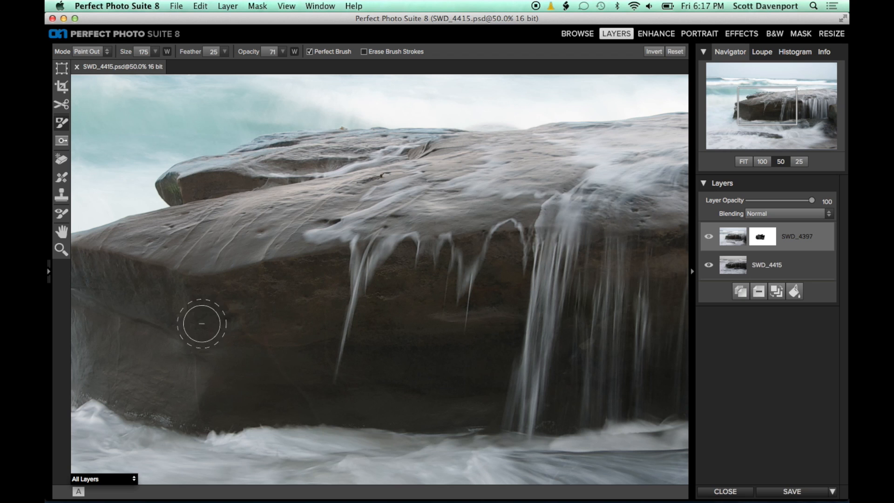
Step: Paint out the missed patches of the rock in SWD_4397's mask view, and merge the layer with SWD_4415
{"action": "left_click", "coordinate": [115, 479]}
{"action": "left_click", "coordinate": [91, 442]}
{"action": "mouse_move", "coordinate": [289, 350]}
{"action": "left_mouse_down"}
{"action": "mouse_move", "coordinate": [126, 315]}
{"action": "mouse_move", "coordinate": [274, 252]}
{"action": "mouse_move", "coordinate": [239, 232]}
{"action": "mouse_move", "coordinate": [136, 259]}
{"action": "mouse_move", "coordinate": [269, 266]}
{"action": "mouse_move", "coordinate": [413, 324]}
{"action": "mouse_move", "coordinate": [473, 371]}
{"action": "left_mouse_up"}
{"action": "left_click_drag", "start_coordinate": [108, 344], "coordinate": [227, 336]}
{"action": "mouse_move", "coordinate": [180, 235]}
{"action": "left_mouse_down"}
{"action": "mouse_move", "coordinate": [221, 218]}
{"action": "mouse_move", "coordinate": [169, 246]}
{"action": "mouse_move", "coordinate": [175, 306]}
{"action": "mouse_move", "coordinate": [165, 299]}
{"action": "mouse_move", "coordinate": [170, 282]}
{"action": "mouse_move", "coordinate": [173, 333]}
{"action": "mouse_move", "coordinate": [169, 374]}
{"action": "left_mouse_up"}
{"action": "mouse_move", "coordinate": [324, 213]}
{"action": "left_mouse_down"}
{"action": "mouse_move", "coordinate": [394, 184]}
{"action": "mouse_move", "coordinate": [447, 191]}
{"action": "left_mouse_up"}
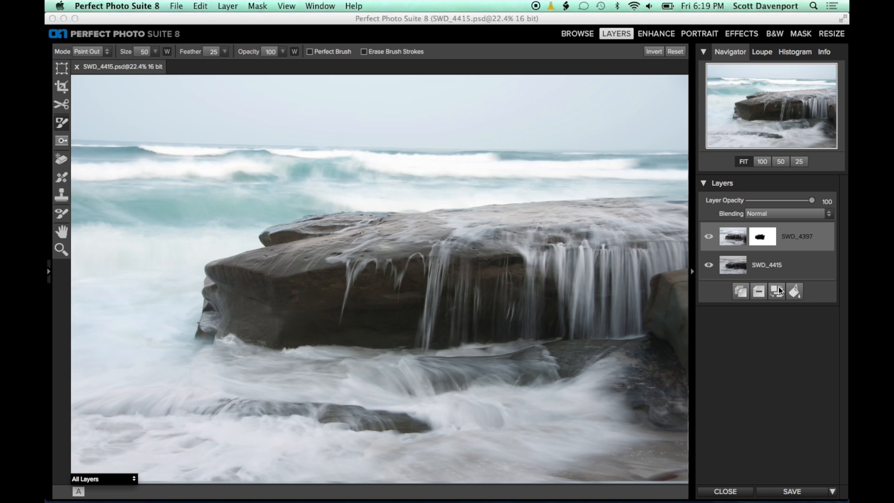
{"action": "left_click", "coordinate": [777, 291]}
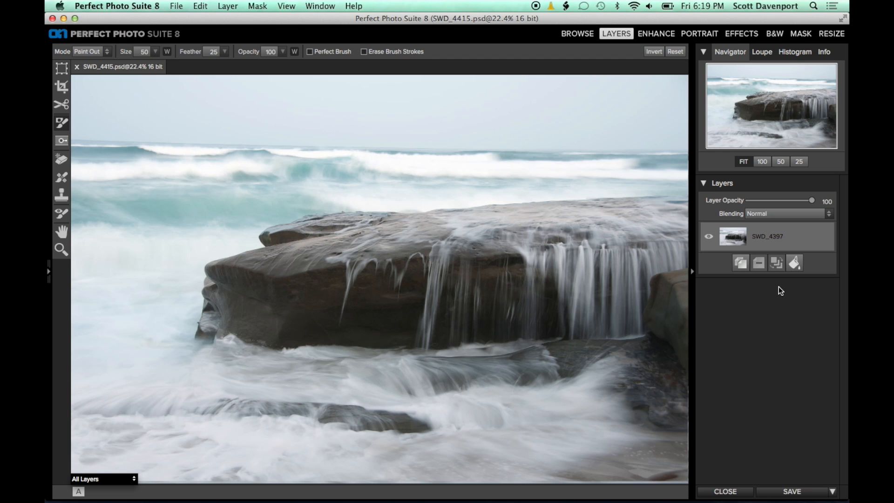
Step: Open the blended image in the Effects module and apply the Dynamic Contrast filter
{"action": "left_click", "coordinate": [745, 34]}
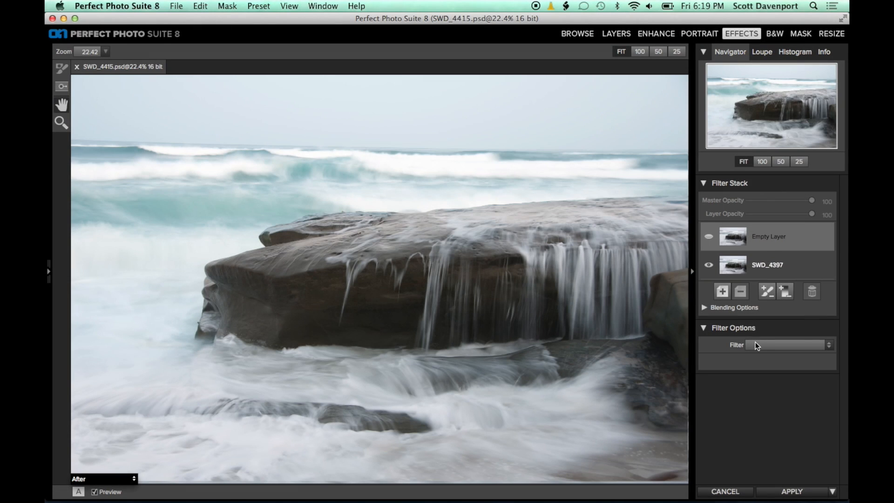
{"action": "left_click", "coordinate": [755, 345]}
{"action": "left_click", "coordinate": [778, 234]}
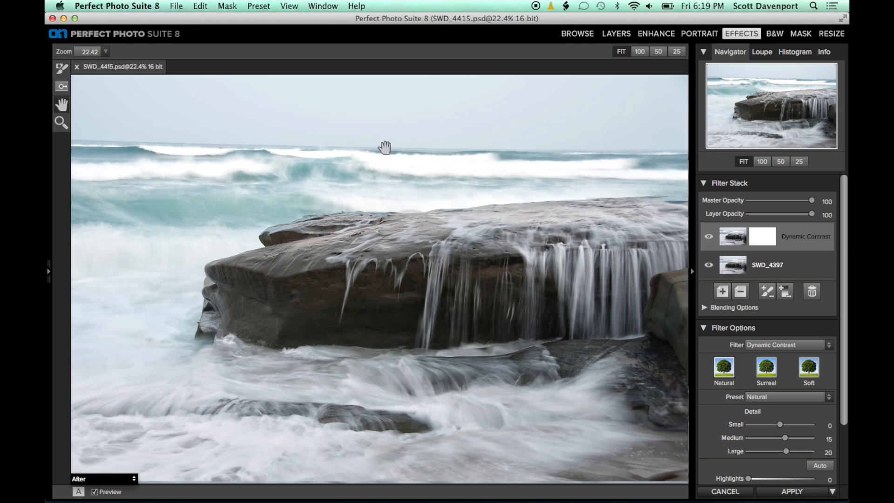
Step: Check the image with and without Dynamic Contrast, and set its Medium detail to 26 and Large detail to 12
{"action": "left_click", "coordinate": [709, 238]}
{"action": "left_click", "coordinate": [710, 238]}
{"action": "left_click", "coordinate": [784, 452]}
{"action": "left_click", "coordinate": [783, 451]}
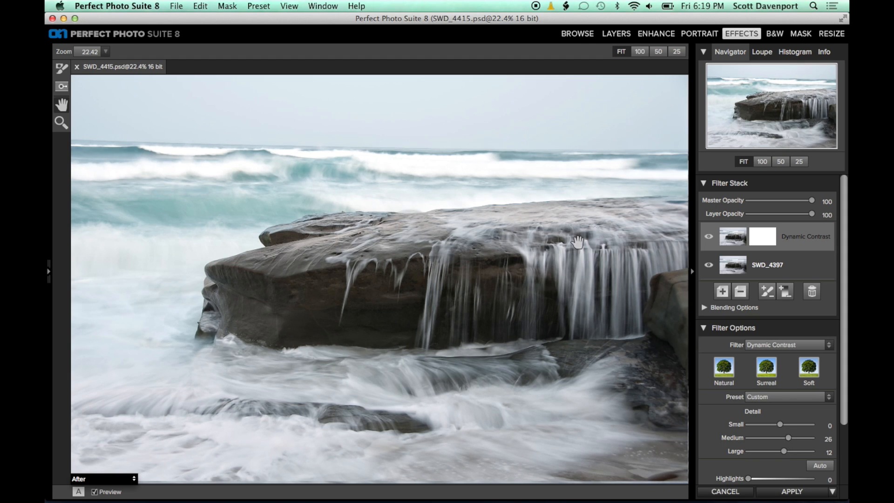
Step: Set Dynamic Contrast's Small detail to 49, and compare the image with and without the filter
{"action": "left_click", "coordinate": [788, 423]}
{"action": "left_click", "coordinate": [781, 425]}
{"action": "left_click", "coordinate": [788, 423]}
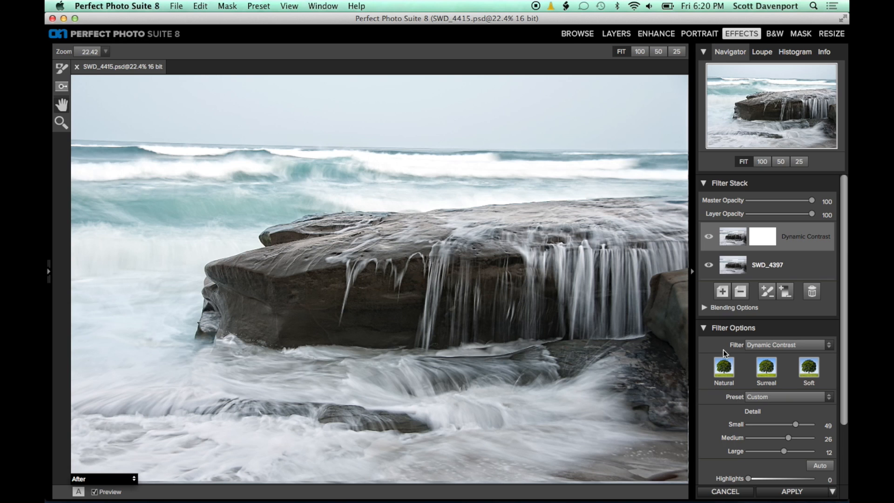
{"action": "left_click", "coordinate": [707, 235]}
Step: Paint Dynamic Contrast out of the sky with a size 1000 masking brush at feather 27 and opacity 18, and apply the effects
{"action": "left_click", "coordinate": [62, 69]}
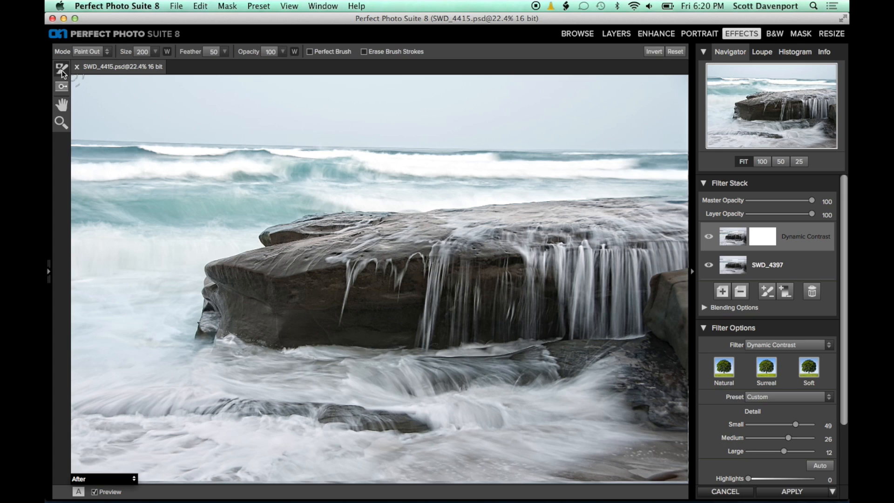
{"action": "left_click_drag", "start_coordinate": [252, 52], "coordinate": [231, 54]}
{"action": "key", "text": "bracketright"}
{"action": "key", "text": "bracketright"}
{"action": "key", "text": "bracketright"}
{"action": "key", "text": "bracketright"}
{"action": "key", "text": "bracketright"}
{"action": "key", "text": "bracketright"}
{"action": "key", "text": "bracketright"}
{"action": "key", "text": "bracketright"}
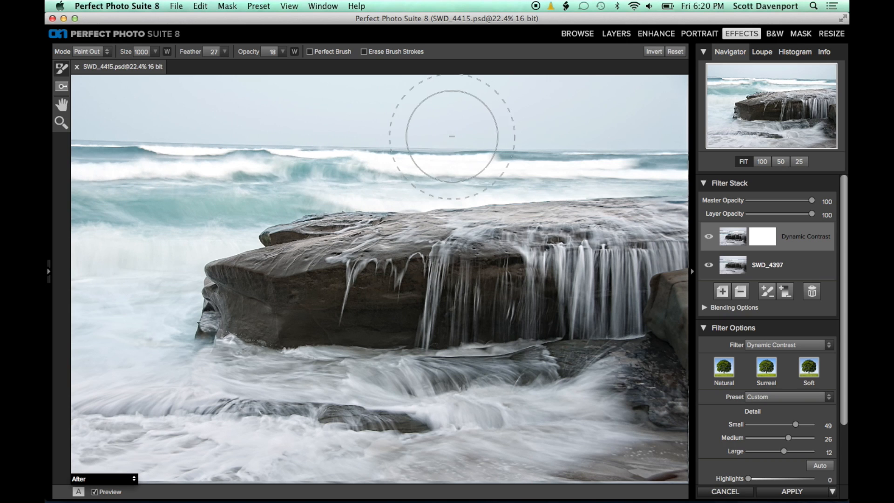
{"action": "mouse_move", "coordinate": [592, 126]}
{"action": "left_mouse_down"}
{"action": "mouse_move", "coordinate": [581, 108]}
{"action": "mouse_move", "coordinate": [280, 104]}
{"action": "mouse_move", "coordinate": [85, 87]}
{"action": "left_mouse_up"}
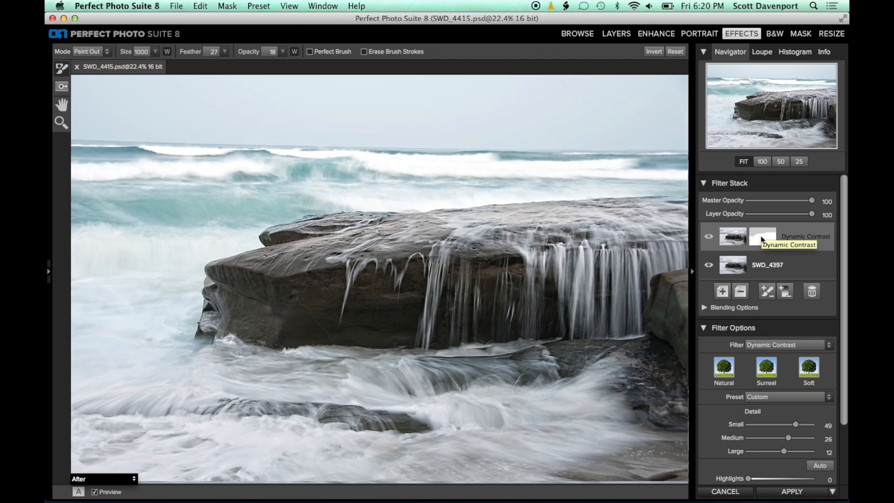
{"action": "left_click", "coordinate": [769, 495]}
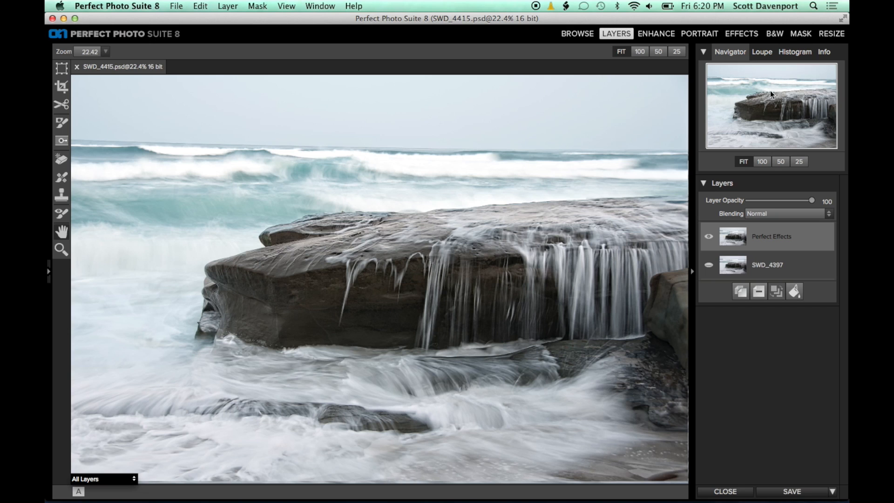
Step: Open the image in the B&W module and apply the favorite preset 20th Century Classic Silver - Ansel in the Valley
{"action": "left_click", "coordinate": [773, 30]}
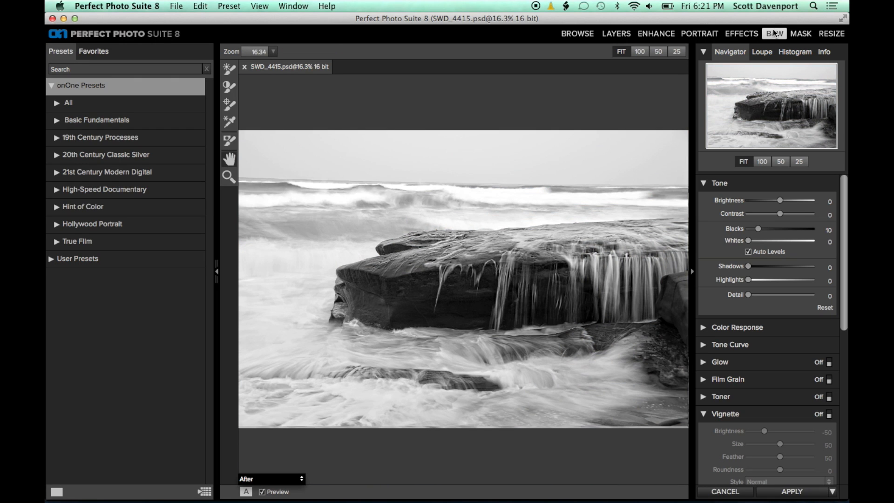
{"action": "left_click", "coordinate": [93, 50]}
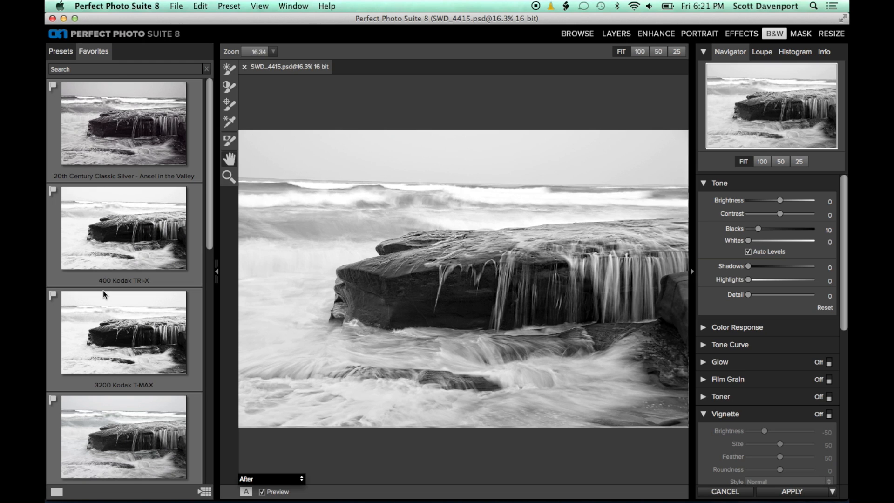
{"action": "left_click", "coordinate": [97, 143]}
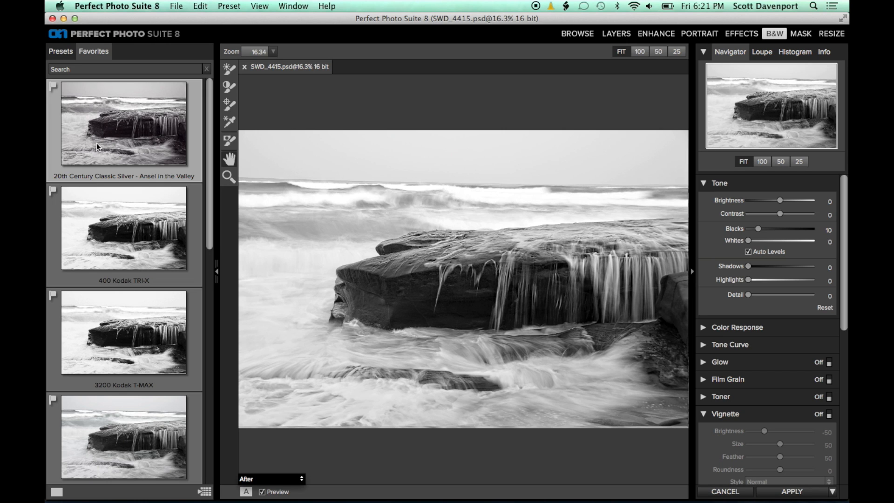
{"action": "left_click", "coordinate": [215, 269]}
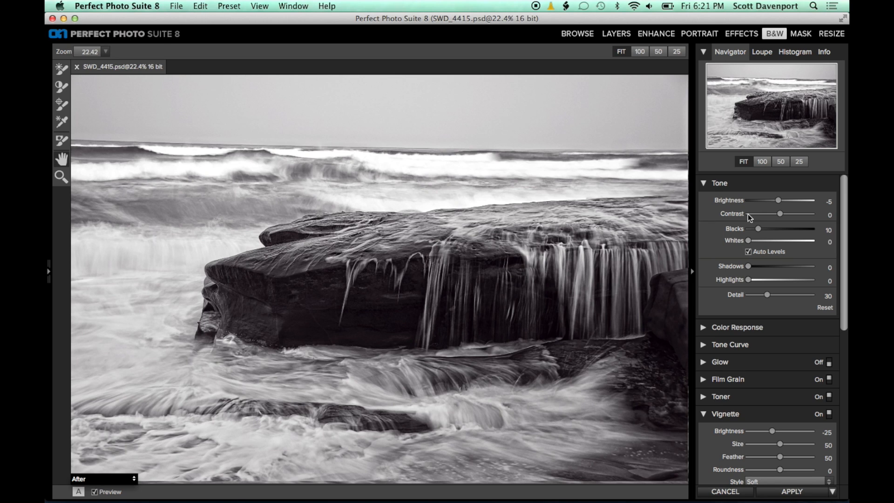
Step: Turn off the film grain, and set the vignette to brightness -44, size 71, feather 100 and roundness 42
{"action": "scroll", "coordinate": [779, 288], "scroll_direction": "down", "scroll_amount": 5}
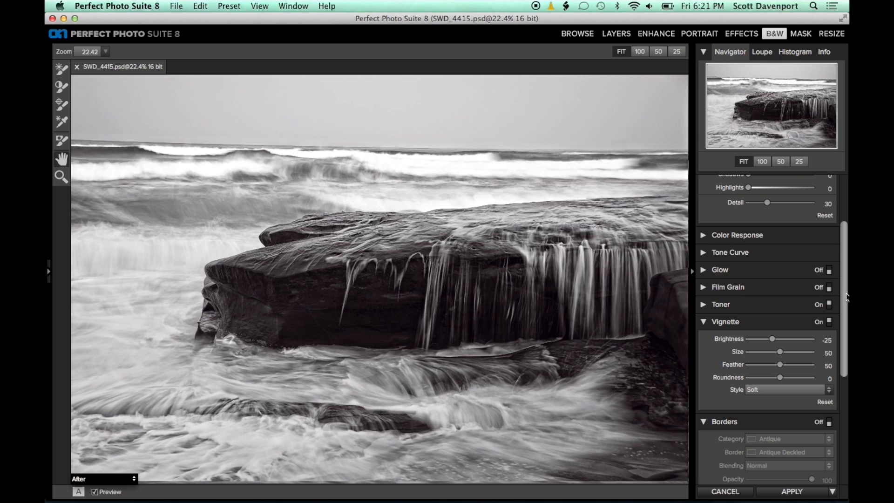
{"action": "scroll", "coordinate": [844, 335], "scroll_direction": "down", "scroll_amount": 5}
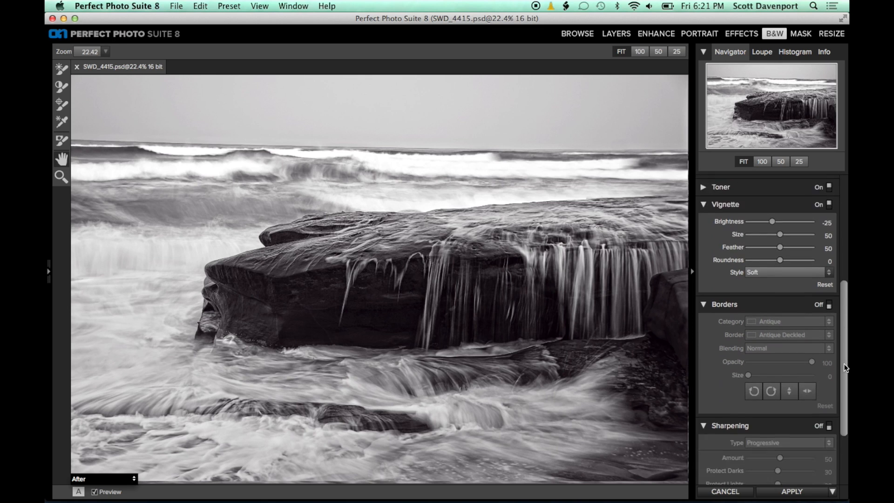
{"action": "scroll", "coordinate": [836, 340], "scroll_direction": "up", "scroll_amount": 3}
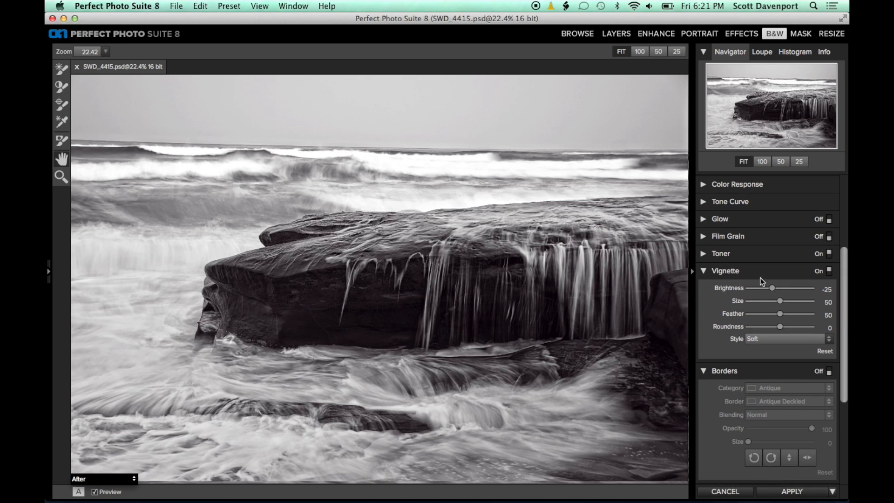
{"action": "left_click", "coordinate": [746, 314]}
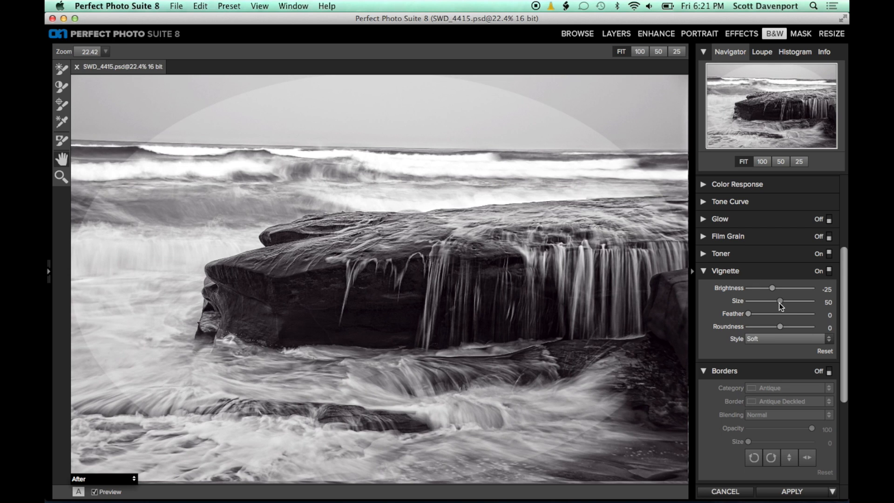
{"action": "left_click_drag", "start_coordinate": [780, 301], "coordinate": [786, 302]}
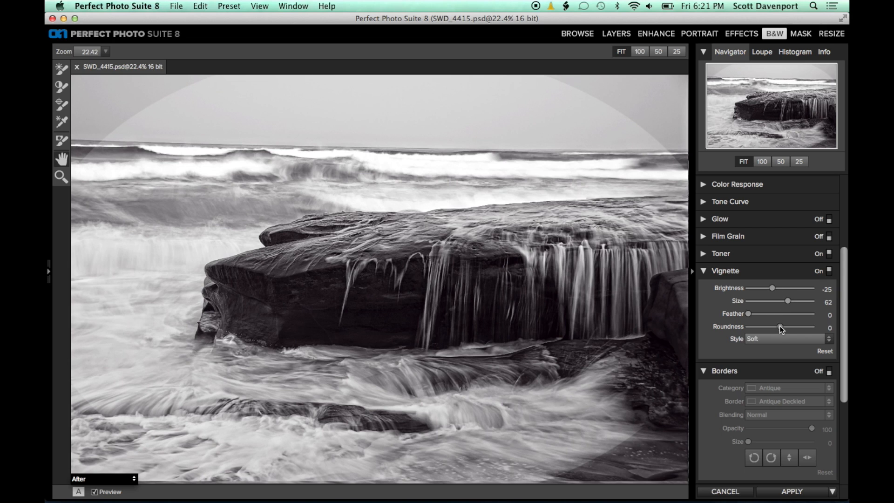
{"action": "left_click_drag", "start_coordinate": [781, 327], "coordinate": [767, 291]}
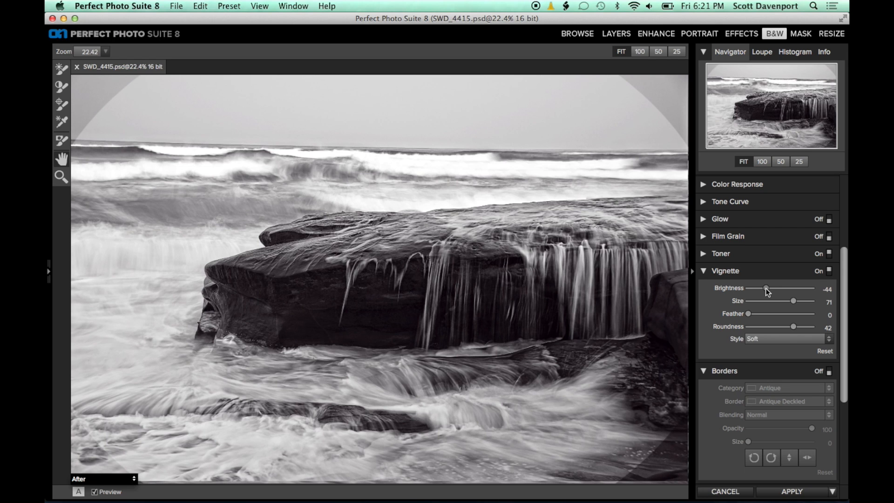
{"action": "left_click_drag", "start_coordinate": [749, 314], "coordinate": [818, 314]}
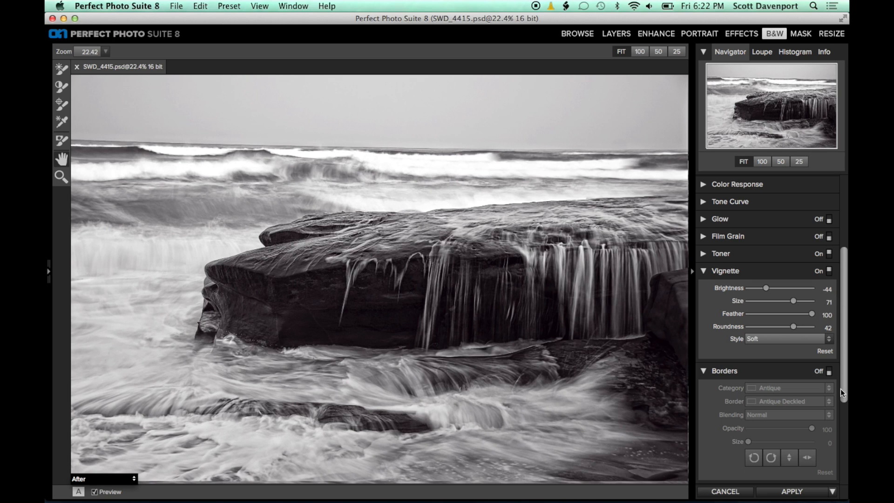
Step: Turn on sharpening with the High Pass type and reduce its amount
{"action": "left_click", "coordinate": [845, 409]}
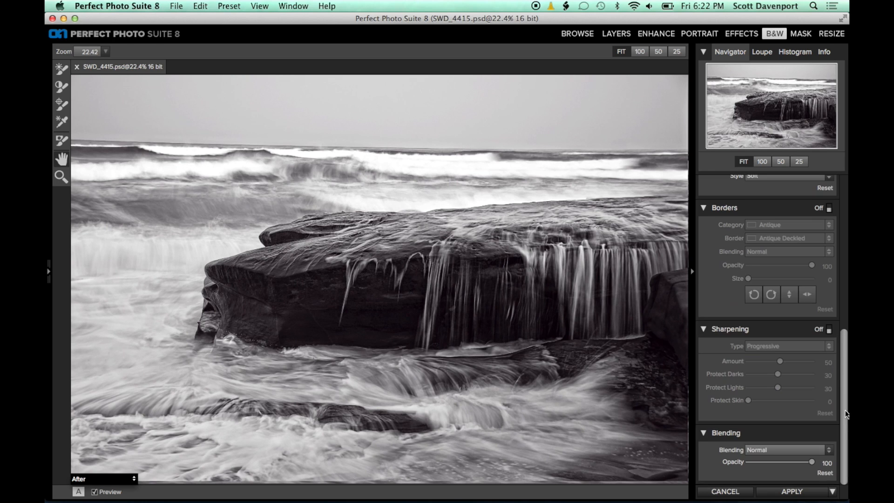
{"action": "left_click", "coordinate": [830, 329]}
{"action": "left_click", "coordinate": [783, 346]}
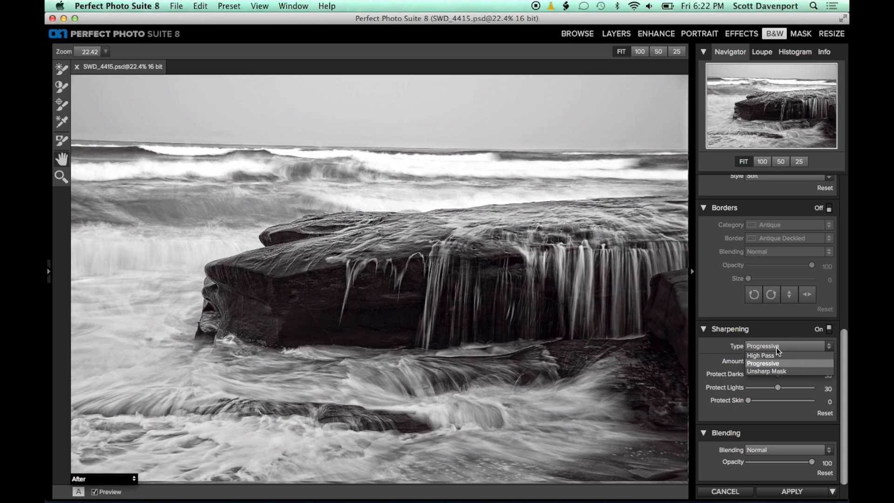
{"action": "left_click", "coordinate": [777, 359]}
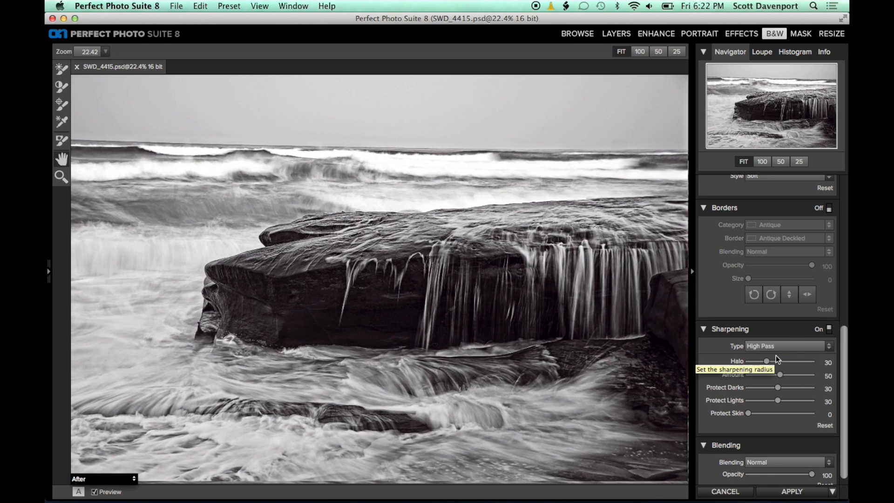
{"action": "left_click_drag", "start_coordinate": [780, 374], "coordinate": [767, 376]}
Step: Show the clipping overlay, and set Brightness to -9 and Blacks to 11 with Auto Levels off
{"action": "left_click_drag", "start_coordinate": [846, 342], "coordinate": [847, 198]}
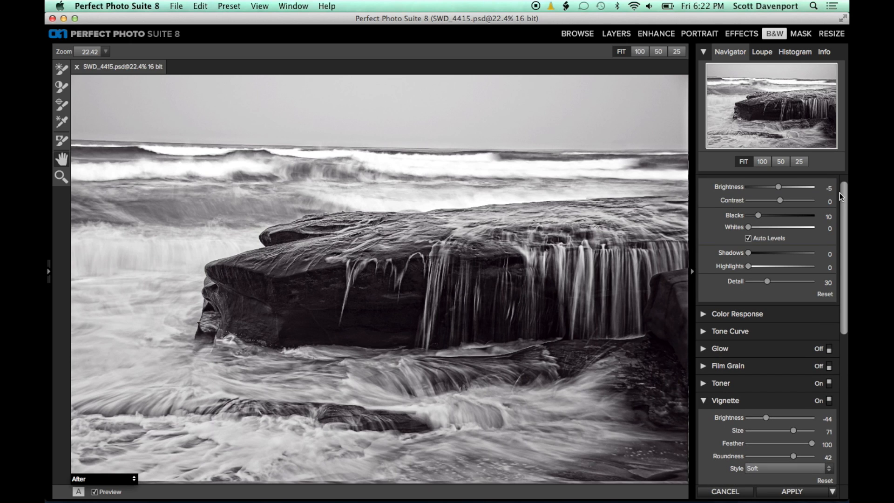
{"action": "left_click", "coordinate": [269, 6]}
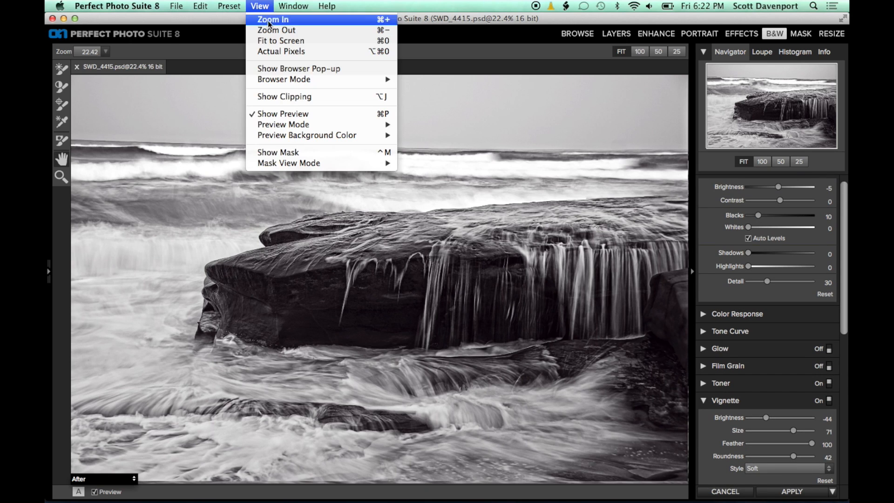
{"action": "left_click", "coordinate": [277, 95]}
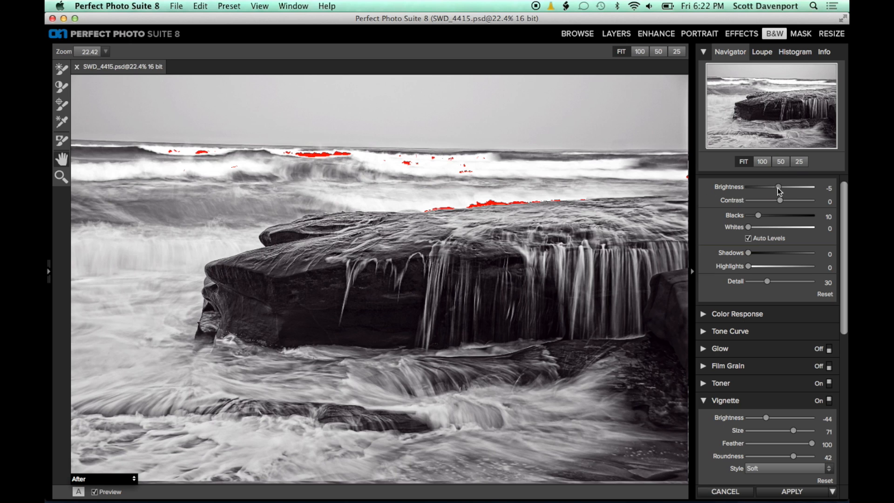
{"action": "left_click_drag", "start_coordinate": [779, 190], "coordinate": [780, 190]}
{"action": "left_click_drag", "start_coordinate": [748, 227], "coordinate": [759, 215]}
Step: Lower the tone curve's white end to an output of 249 at input 252, resetting the first curve adjustment
{"action": "left_click", "coordinate": [704, 330]}
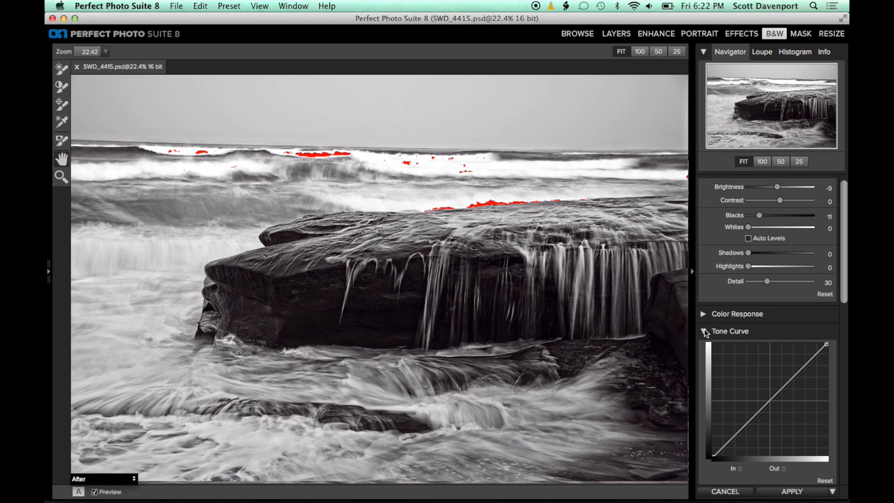
{"action": "left_click_drag", "start_coordinate": [843, 253], "coordinate": [838, 290]}
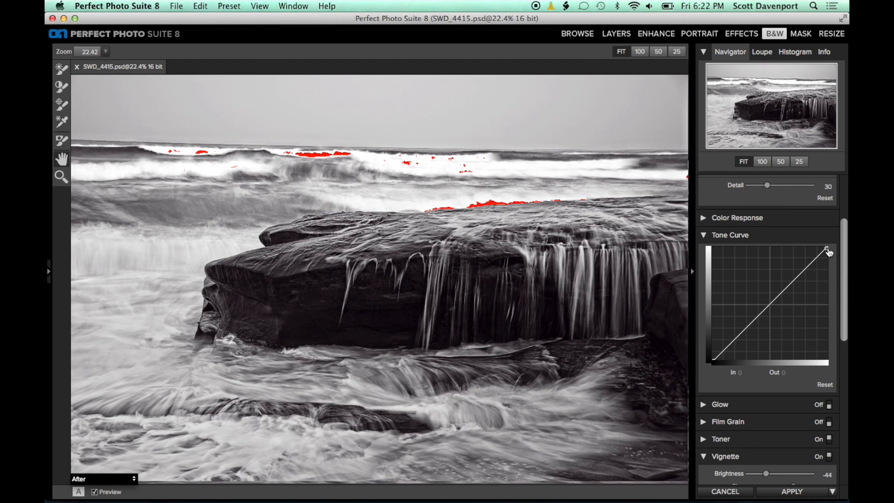
{"action": "left_click_drag", "start_coordinate": [827, 248], "coordinate": [827, 250]}
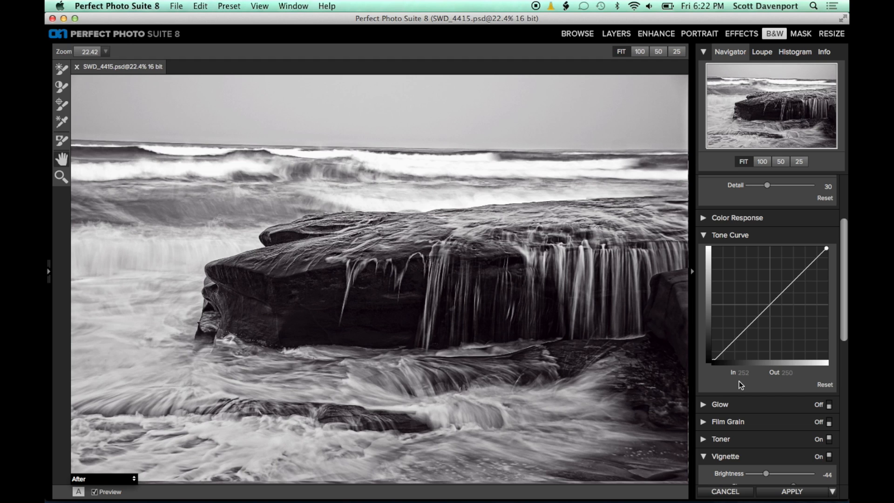
{"action": "left_click", "coordinate": [823, 385]}
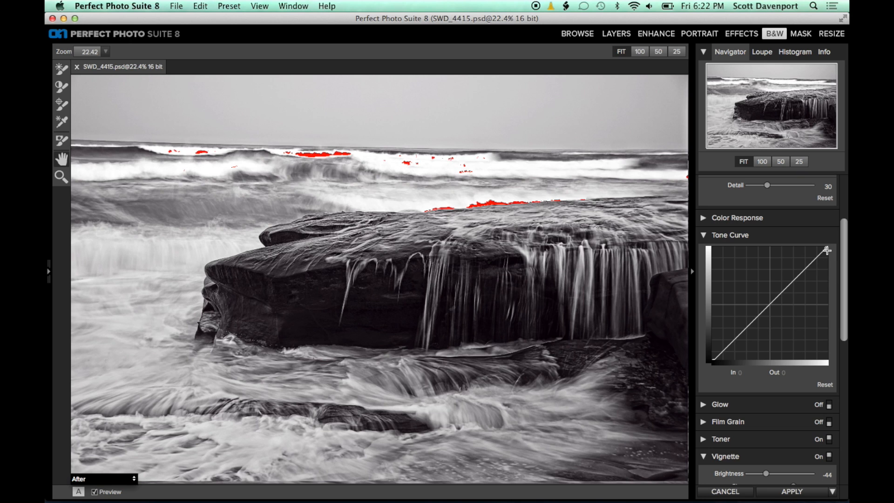
{"action": "left_click_drag", "start_coordinate": [827, 247], "coordinate": [827, 250]}
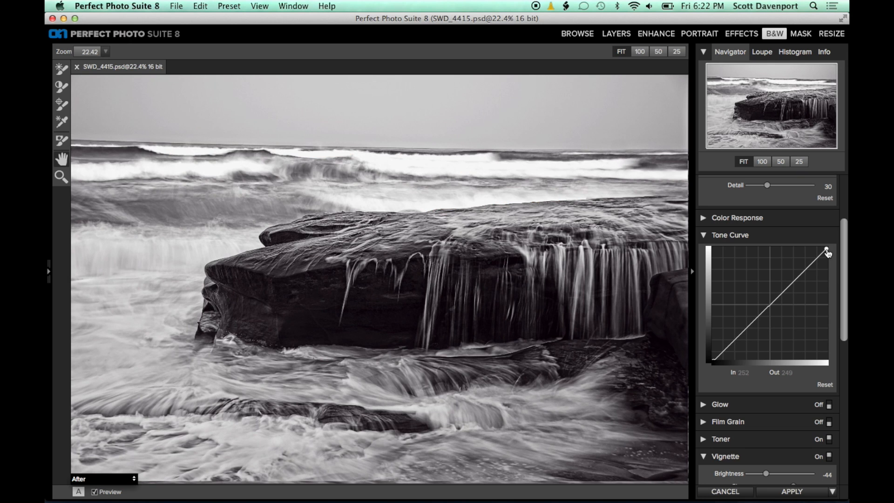
Step: Compare the image with and without the black-and-white conversion, and apply the conversion
{"action": "left_click_drag", "start_coordinate": [847, 235], "coordinate": [847, 182]}
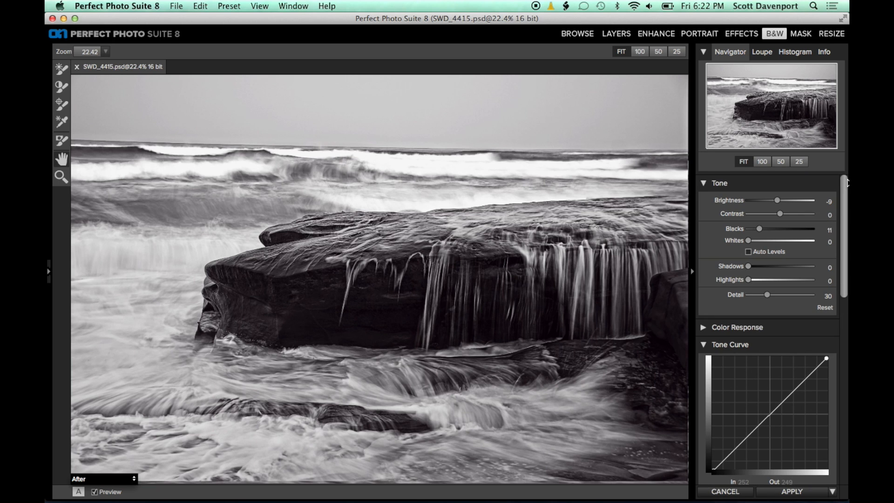
{"action": "key", "text": "super+p"}
{"action": "key", "text": "super+p"}
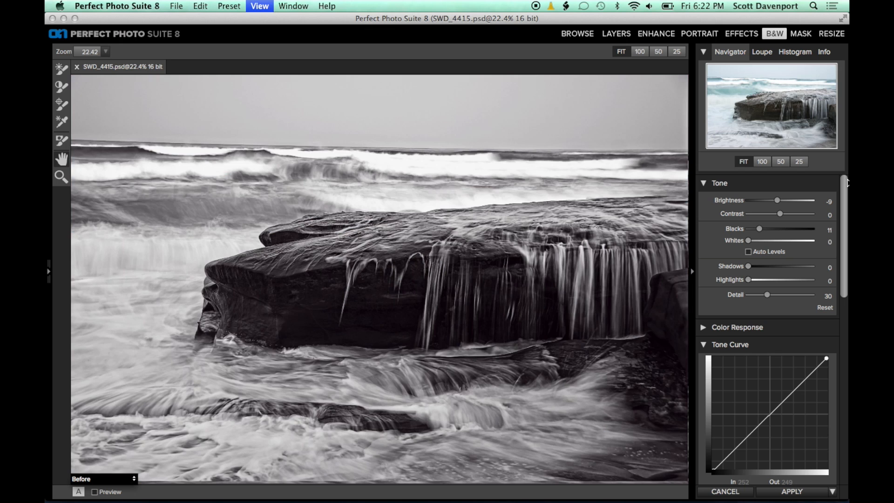
{"action": "key", "text": "super+p"}
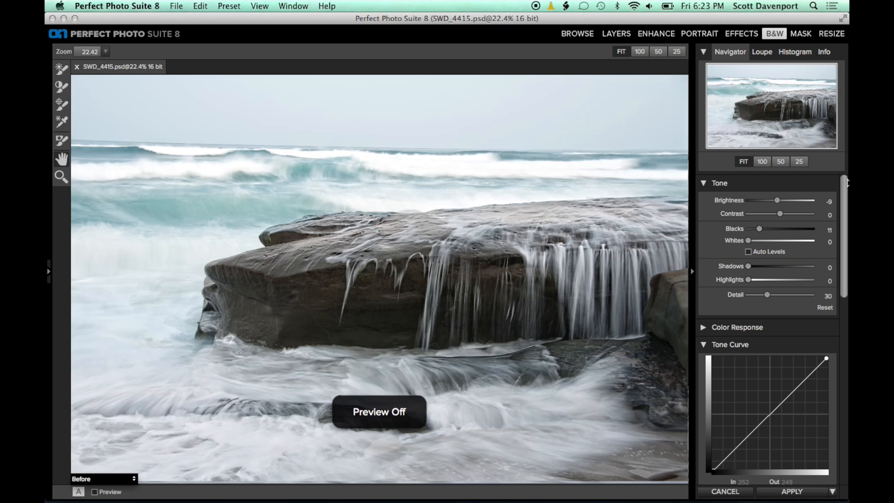
{"action": "key", "text": "super+p"}
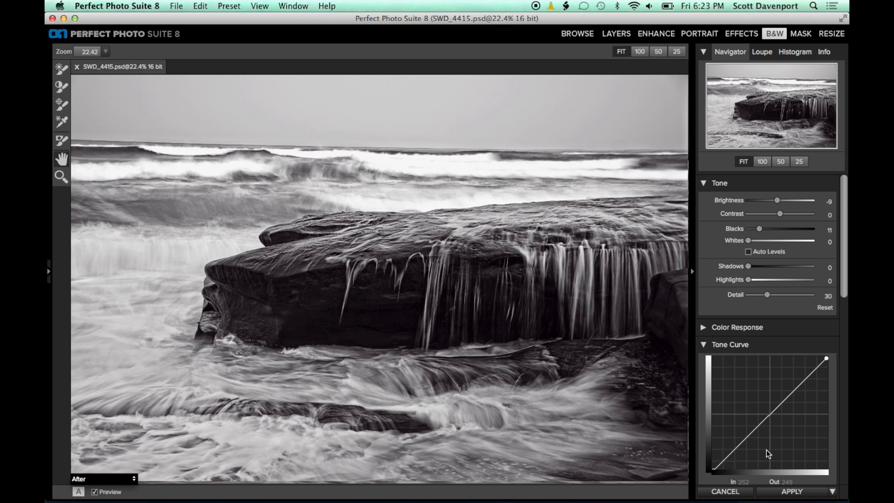
{"action": "left_click", "coordinate": [771, 493]}
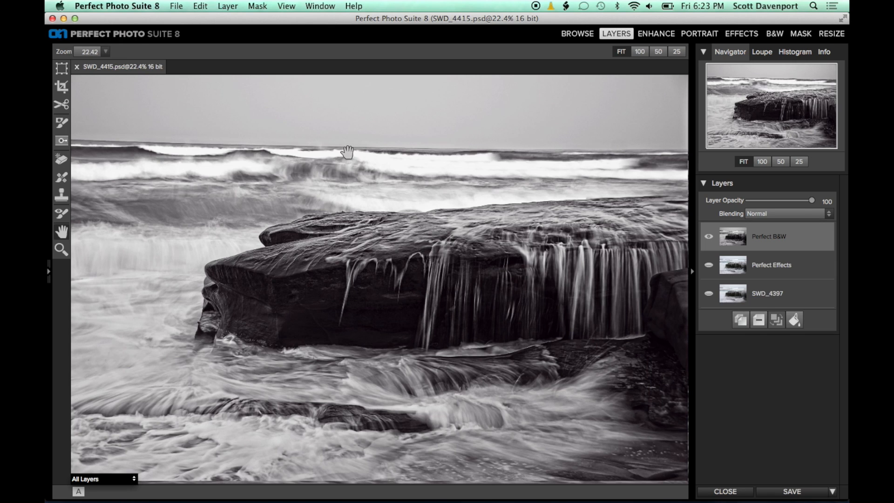
Step: Straighten the horizon by rotating the Perfect B&W layer, trying -2 and settling on -1 degree, and apply the transformation
{"action": "left_click", "coordinate": [61, 70]}
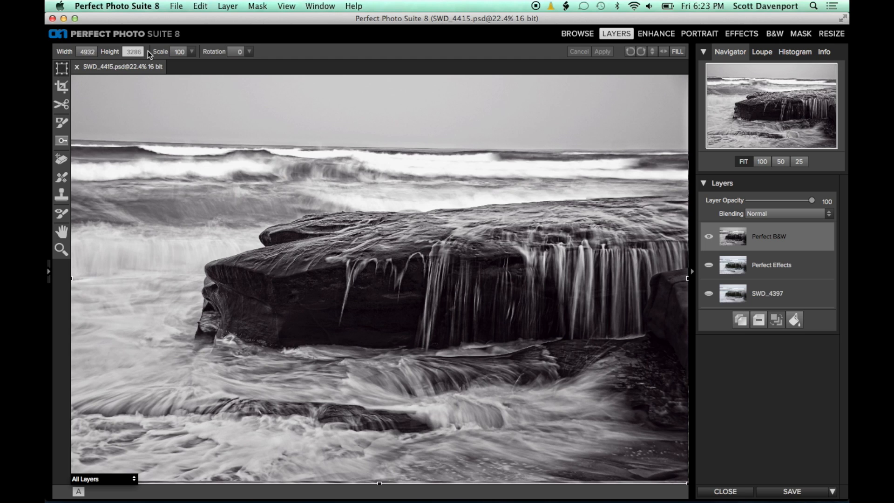
{"action": "left_click", "coordinate": [232, 52]}
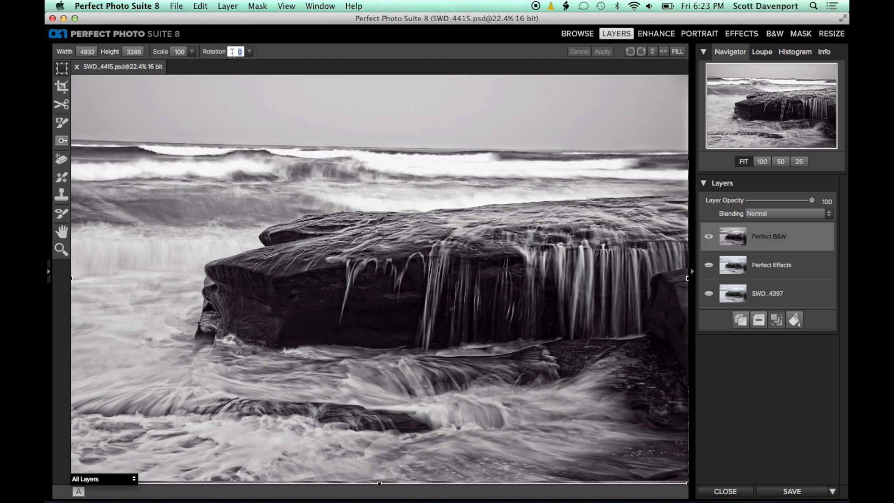
{"action": "type", "text": "-2"}
{"action": "key", "text": "Tab"}
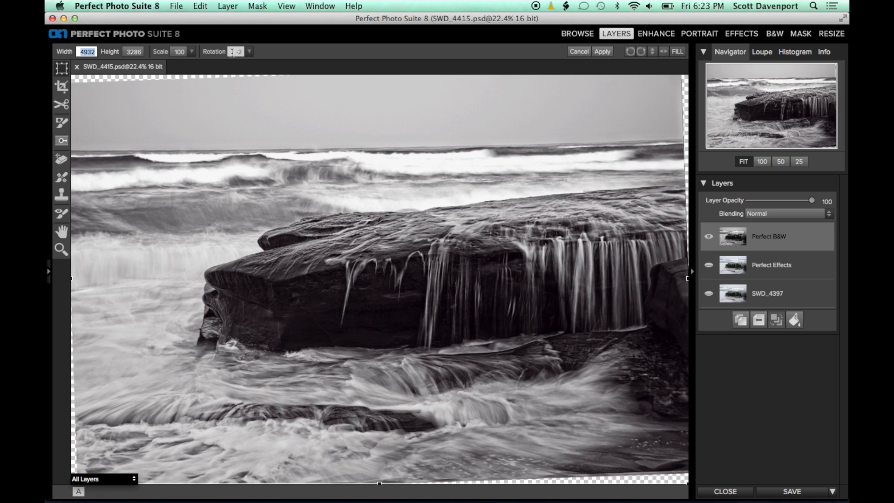
{"action": "left_click", "coordinate": [239, 52]}
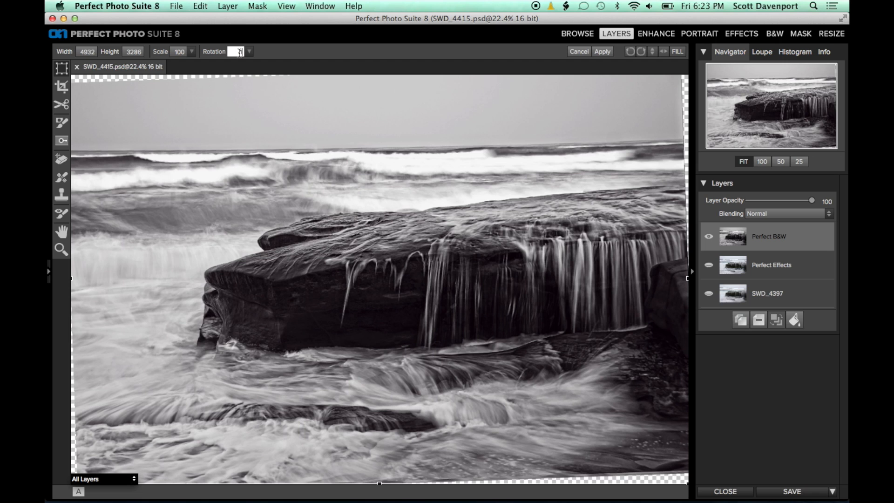
{"action": "key", "text": "Tab"}
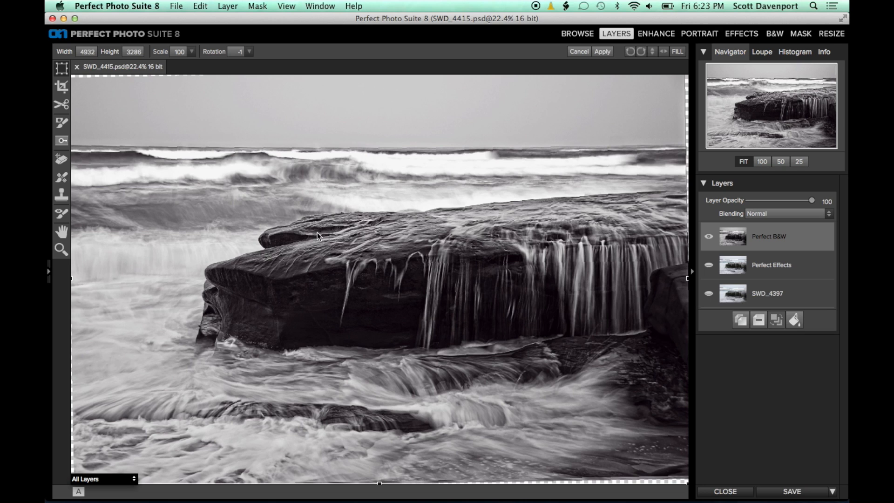
{"action": "left_click", "coordinate": [58, 88]}
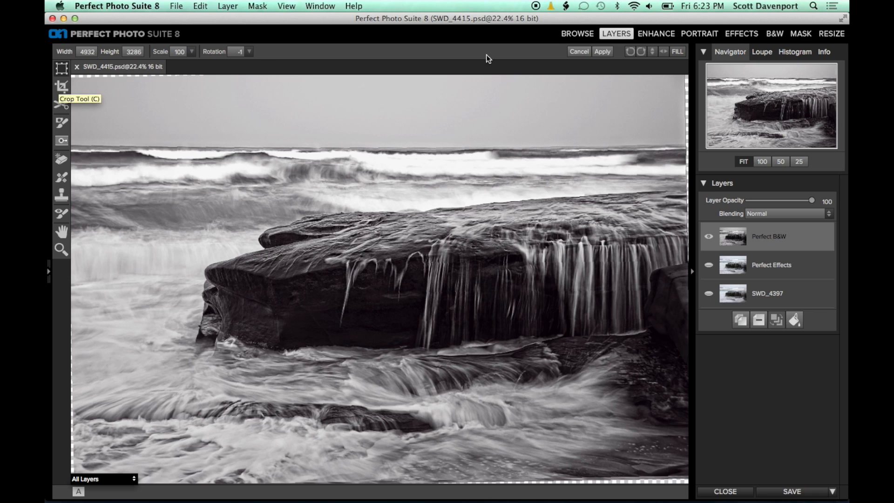
{"action": "left_click", "coordinate": [602, 51]}
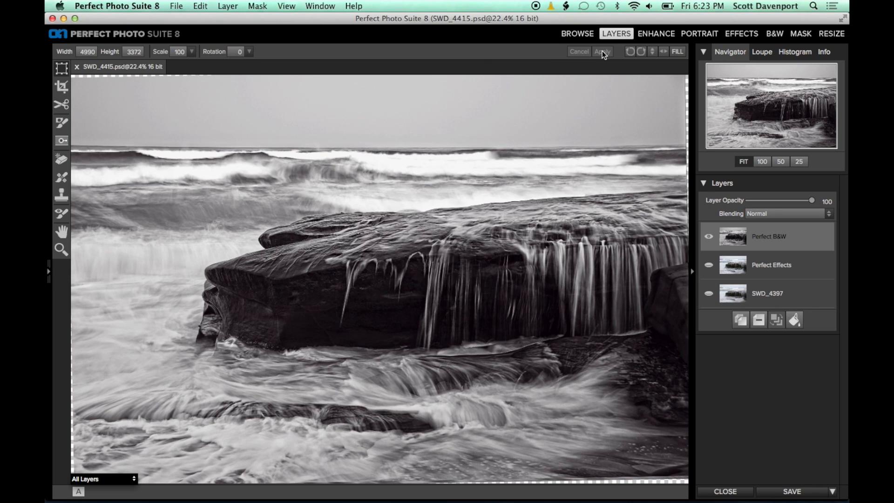
Step: Crop the image to about 4890 by 3130 pixels, trimming off the transparent edges around the rotated layer
{"action": "left_click", "coordinate": [62, 87]}
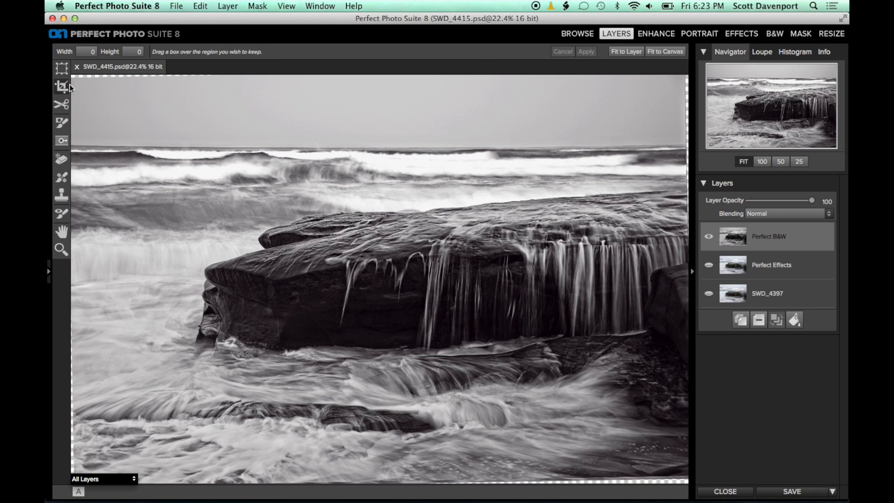
{"action": "left_click_drag", "start_coordinate": [73, 81], "coordinate": [685, 473]}
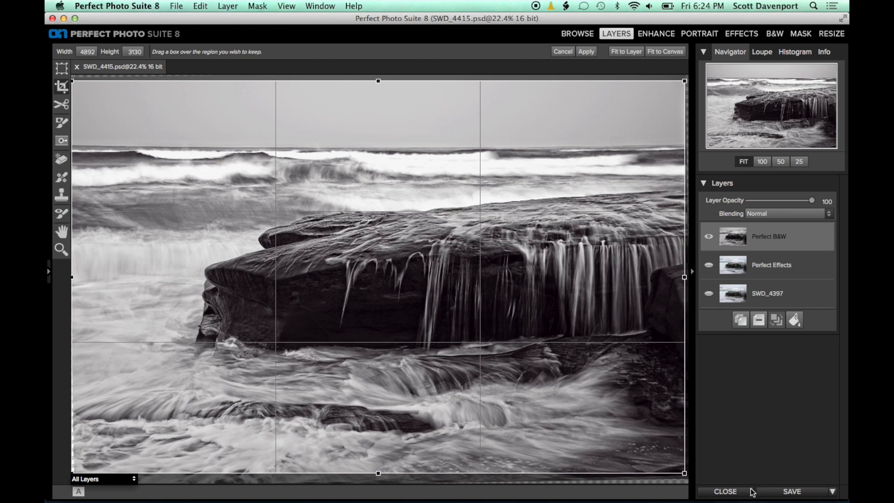
{"action": "left_click", "coordinate": [592, 54]}
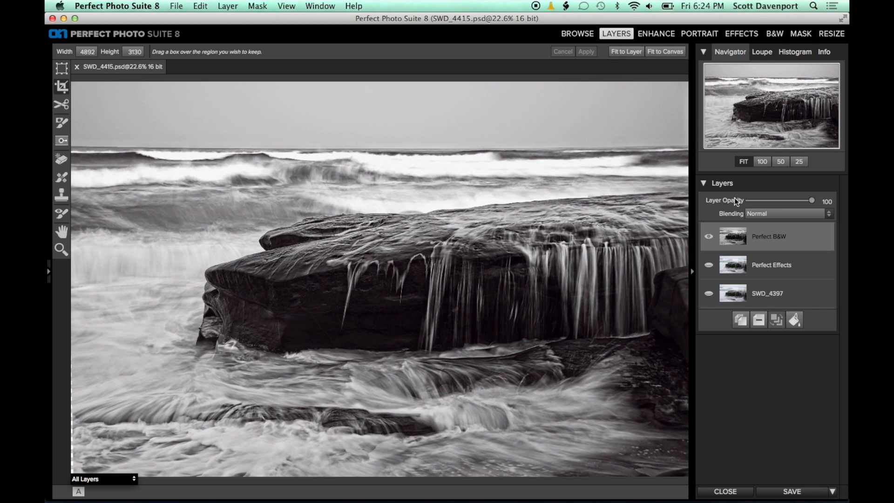
Step: Hide and reshow the Perfect B&W layer to compare the black-and-white result with the color image
{"action": "left_click", "coordinate": [709, 235]}
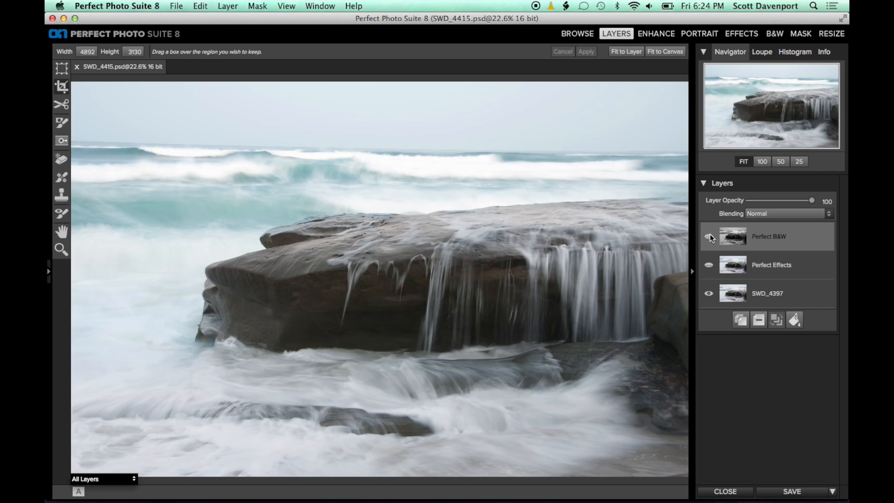
{"action": "left_click", "coordinate": [708, 236]}
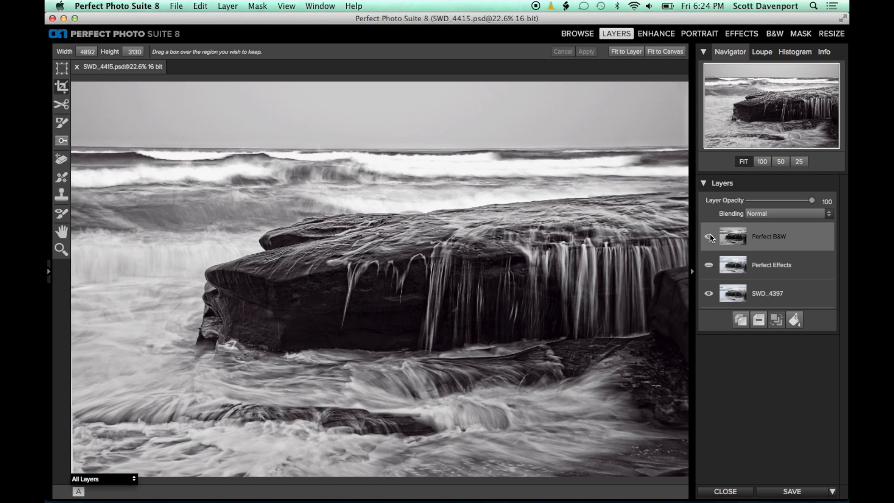